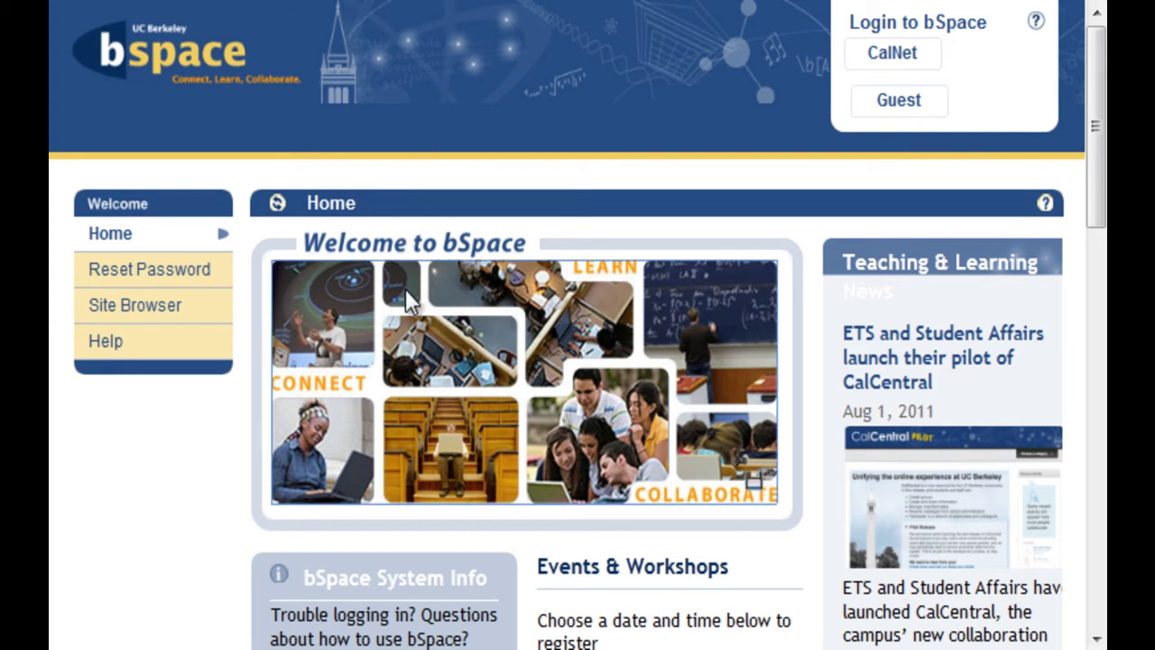
left_click_drag(344, 569, 472, 577)
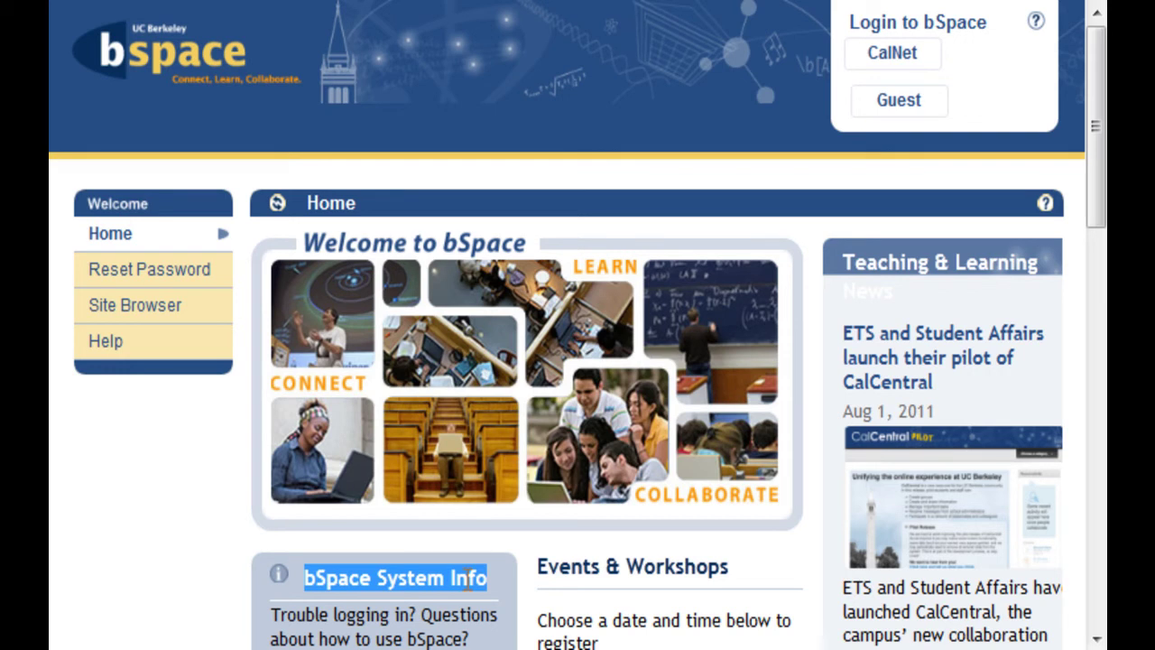
left_click_drag(539, 565, 668, 576)
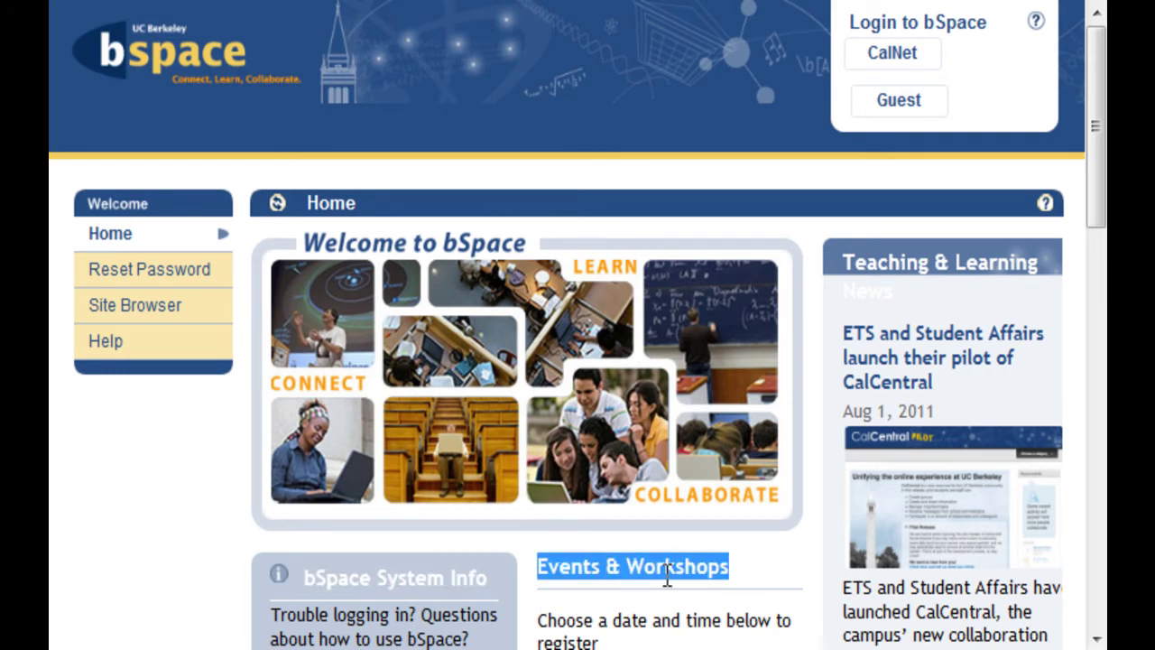
scroll(667, 578, "down", 2)
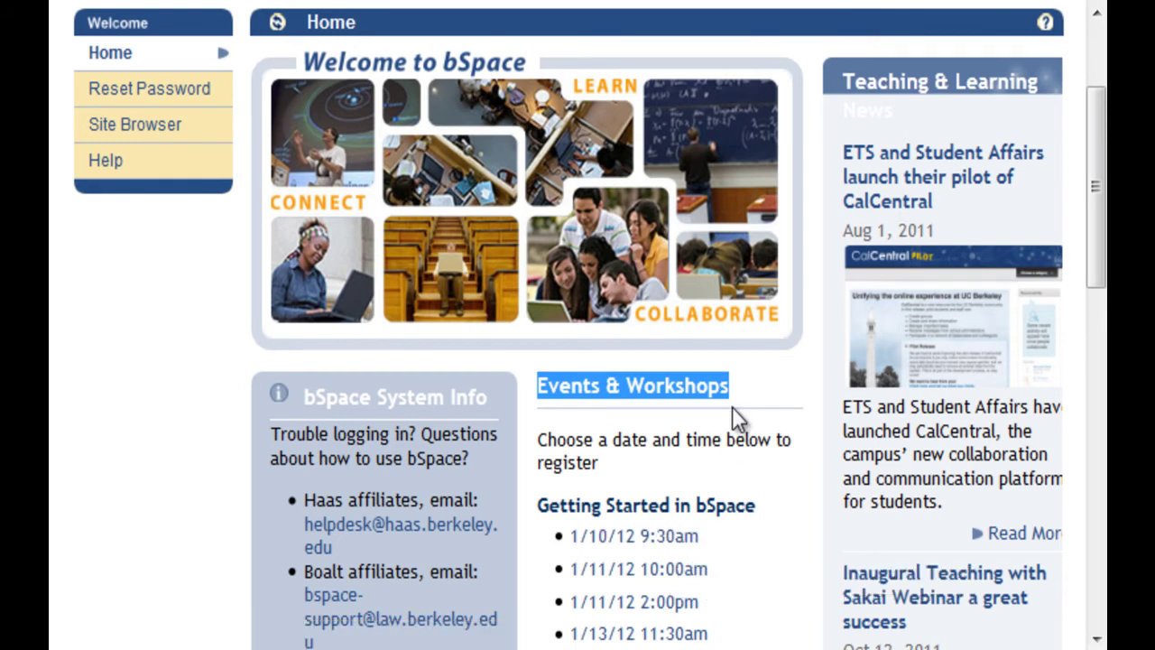
left_click_drag(841, 81, 955, 69)
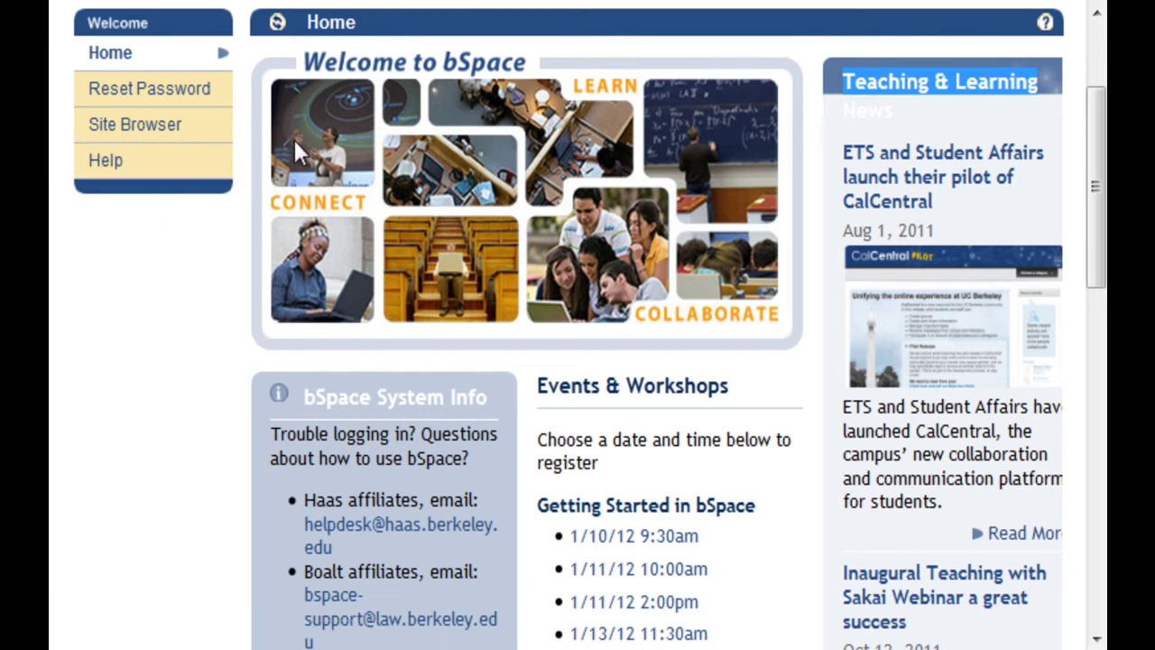
scroll(294, 138, "up", 2)
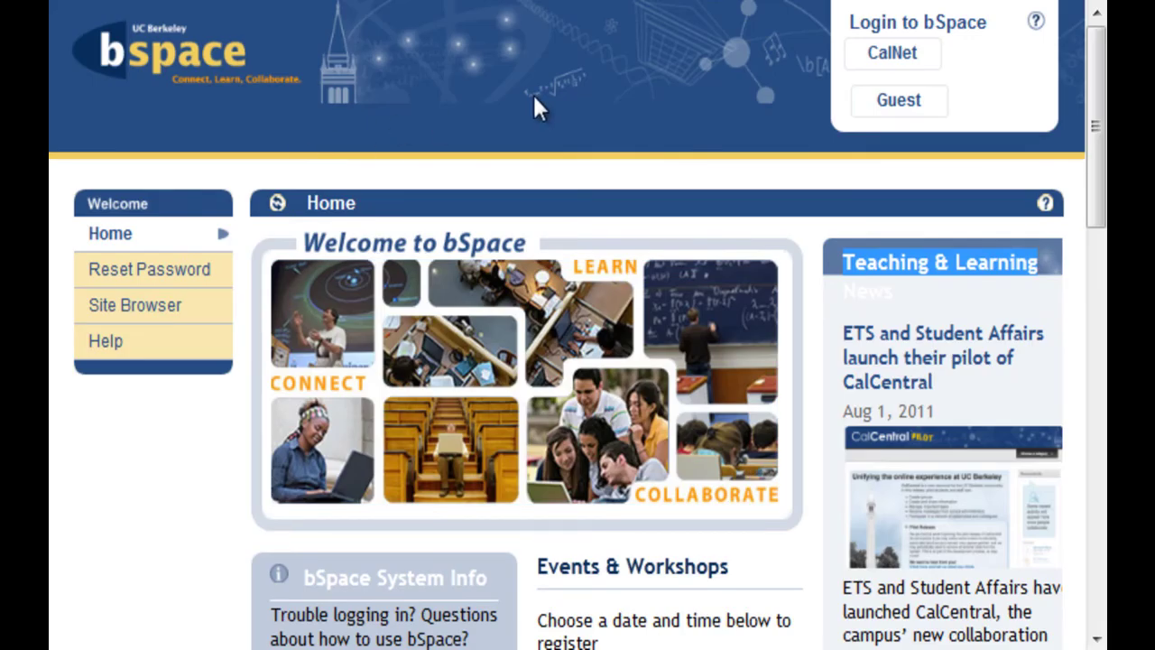
Log in as a guest, check My Active Sites by term, and open My Workspace's Site Setup
left_click(888, 104)
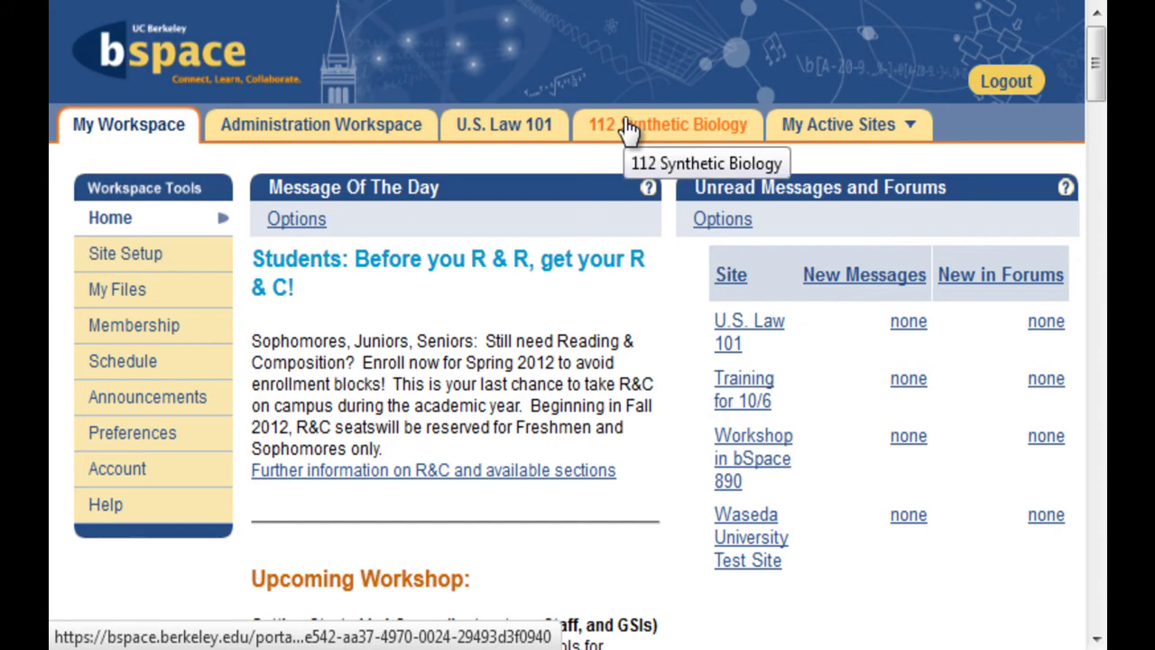
left_click(837, 134)
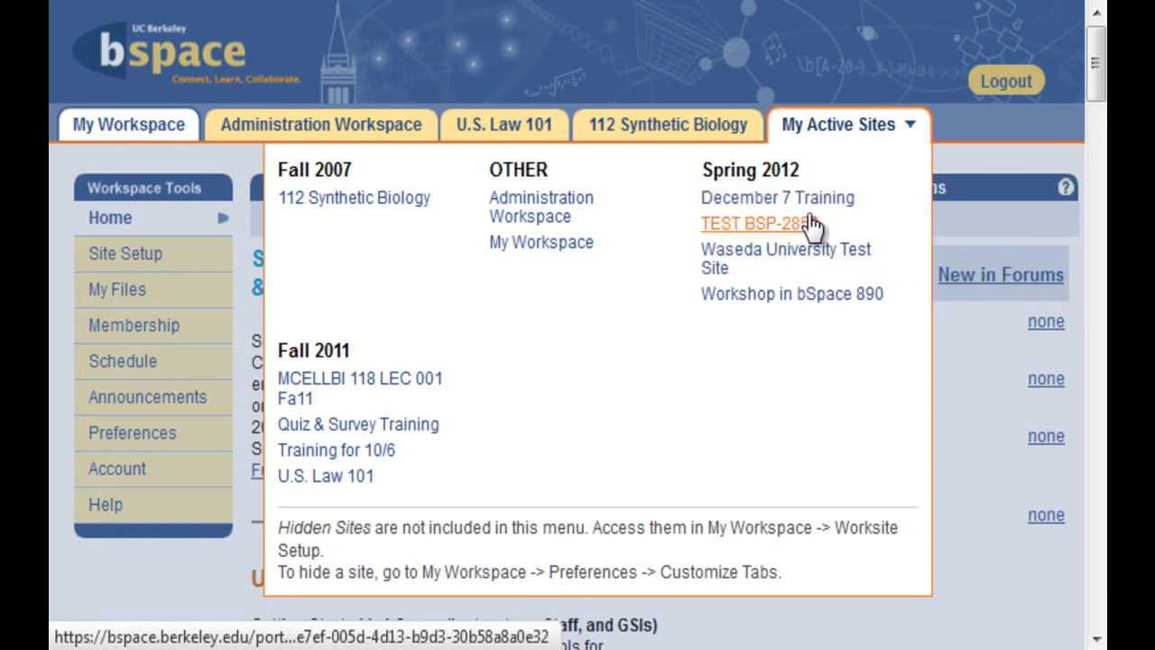
left_click(740, 45)
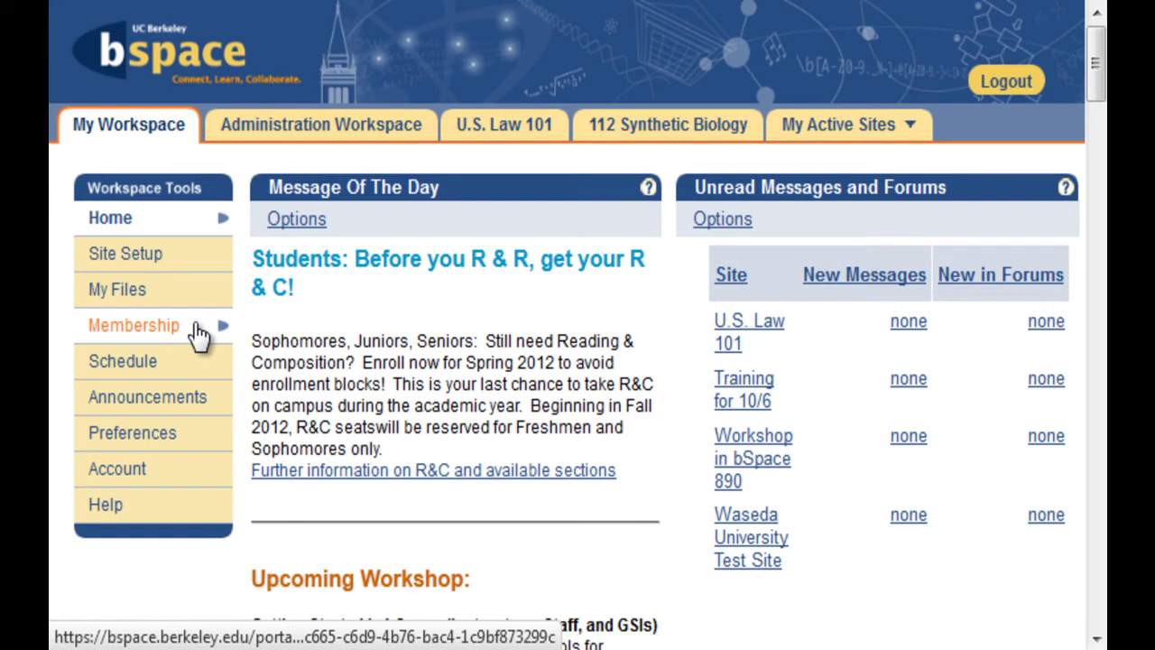
left_click(180, 263)
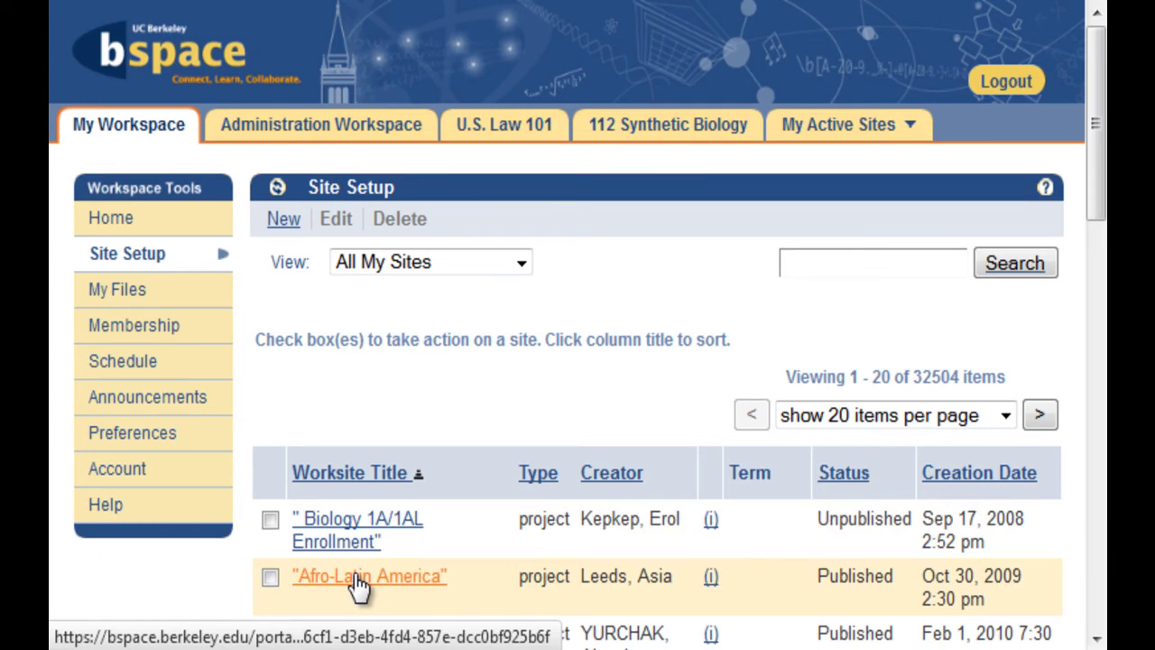
Begin a new site, cancel it from the Site Type page, and scroll the site list
left_click(287, 225)
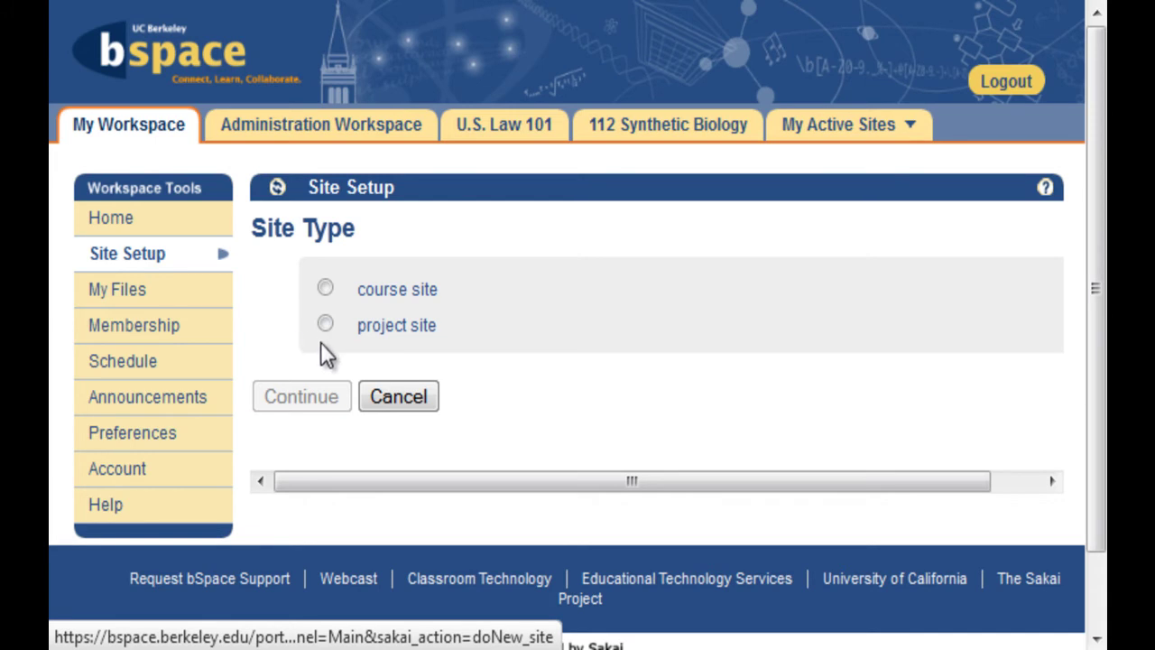
left_click(398, 397)
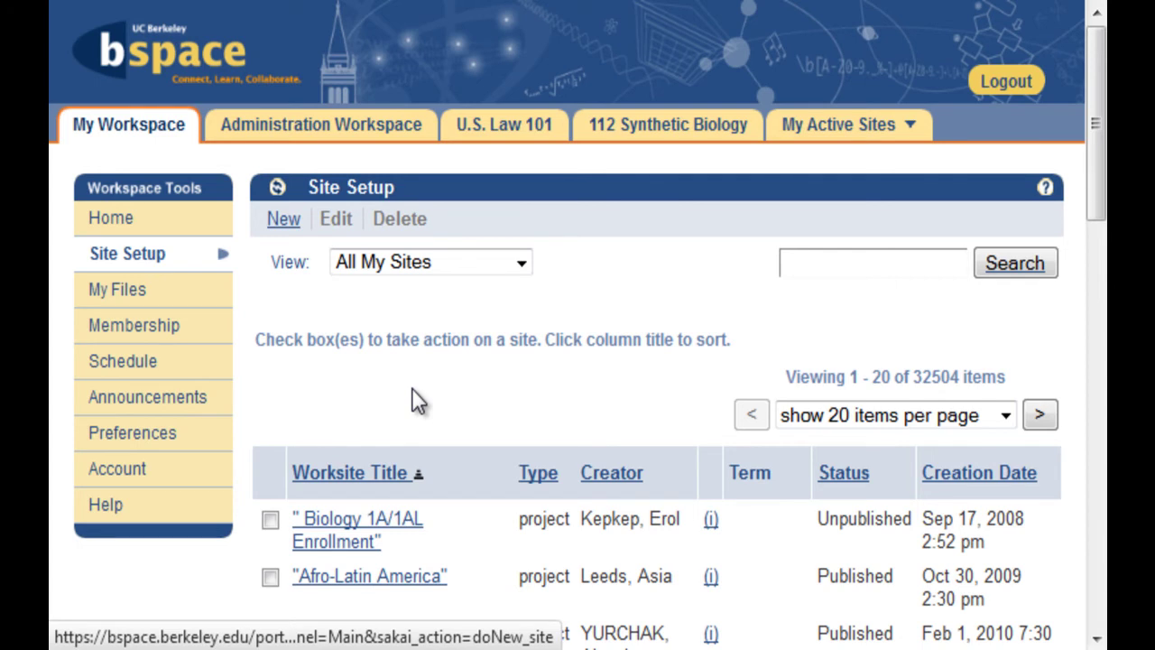
scroll(419, 388, "down", 4)
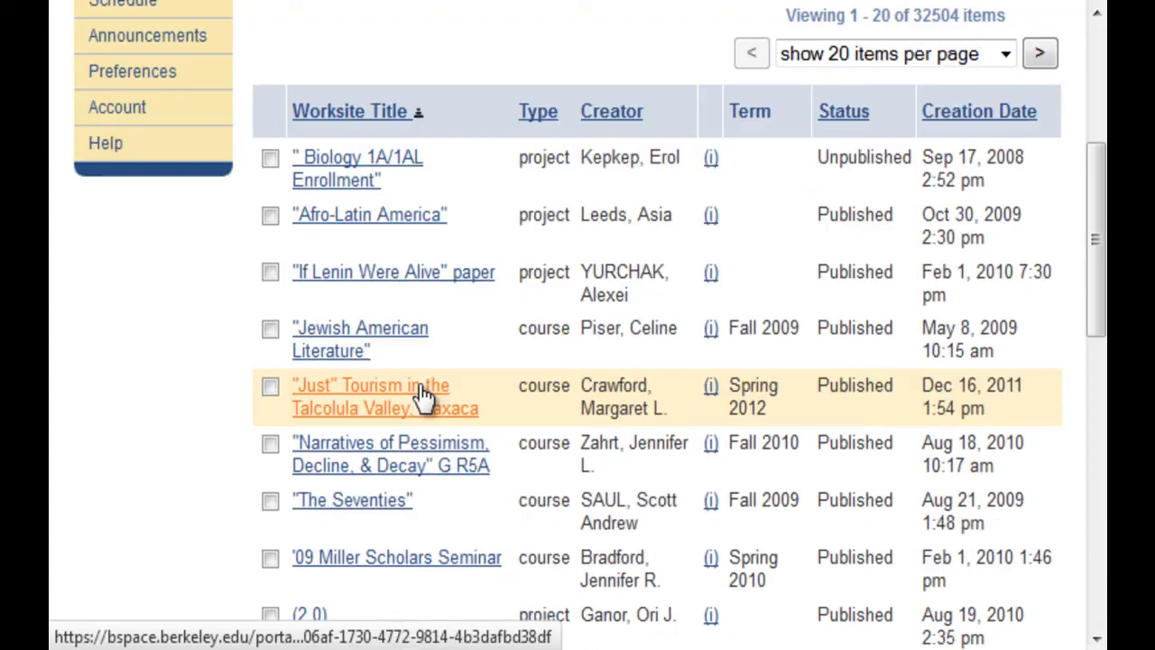
scroll(422, 386, "up", 4)
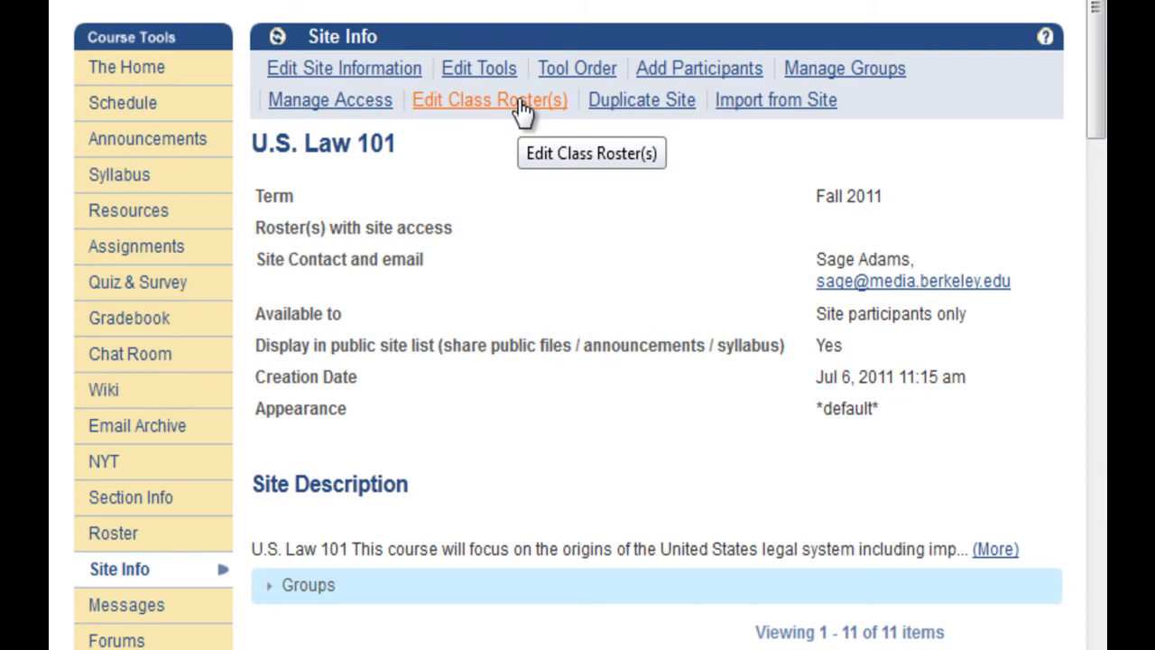
Review U.S. Law 101's roster access settings and the Add Participants non-affiliated access section
left_click(521, 111)
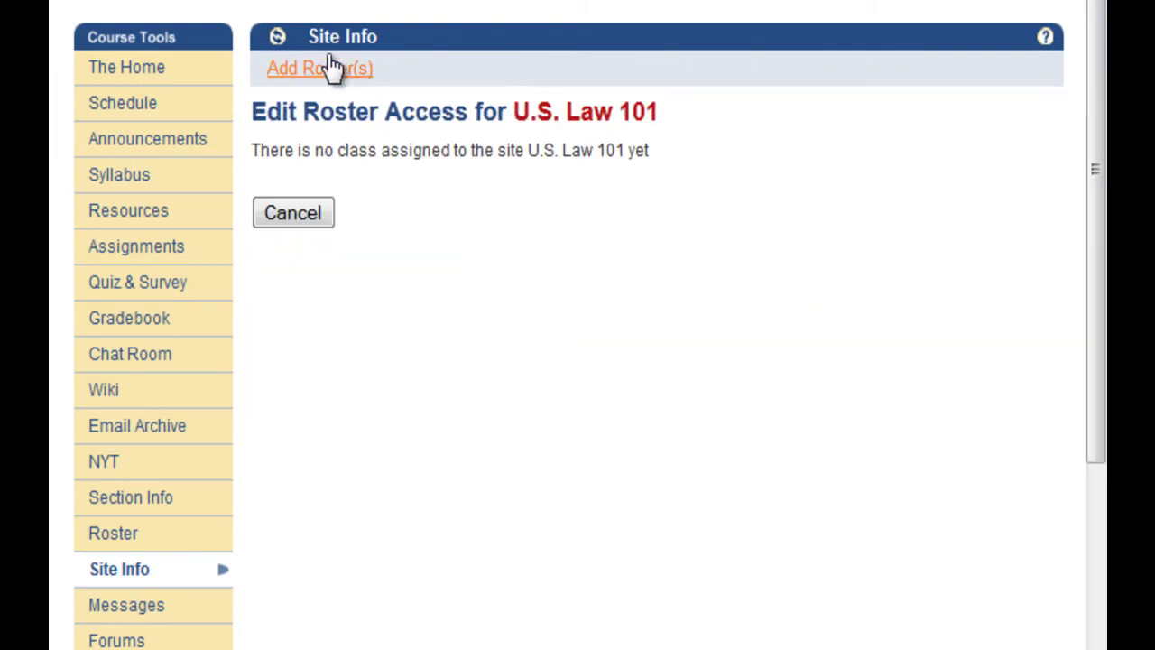
left_click(277, 38)
left_click(692, 70)
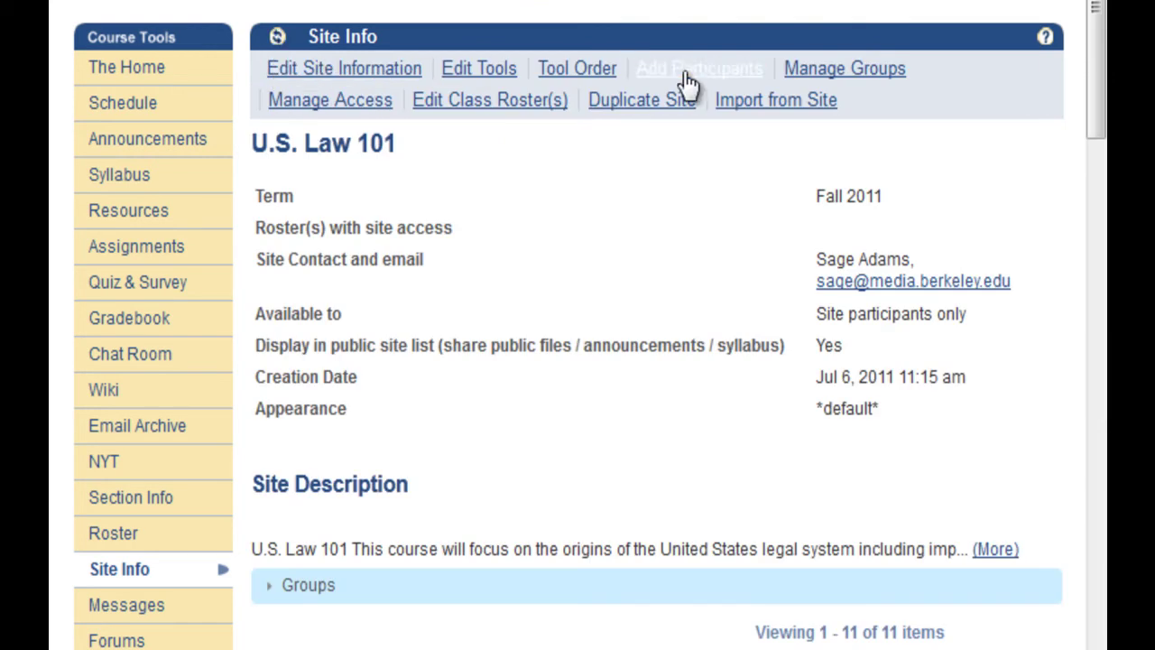
scroll(575, 302, "down", 4)
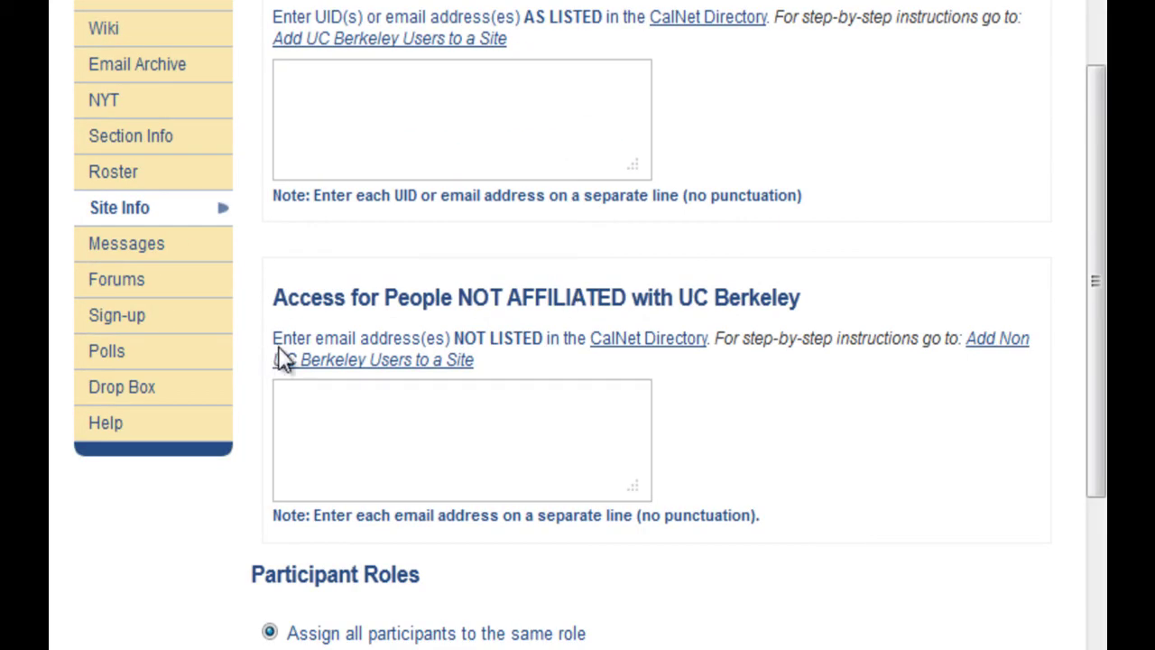
double_click(305, 287)
left_click_drag(305, 287, 763, 282)
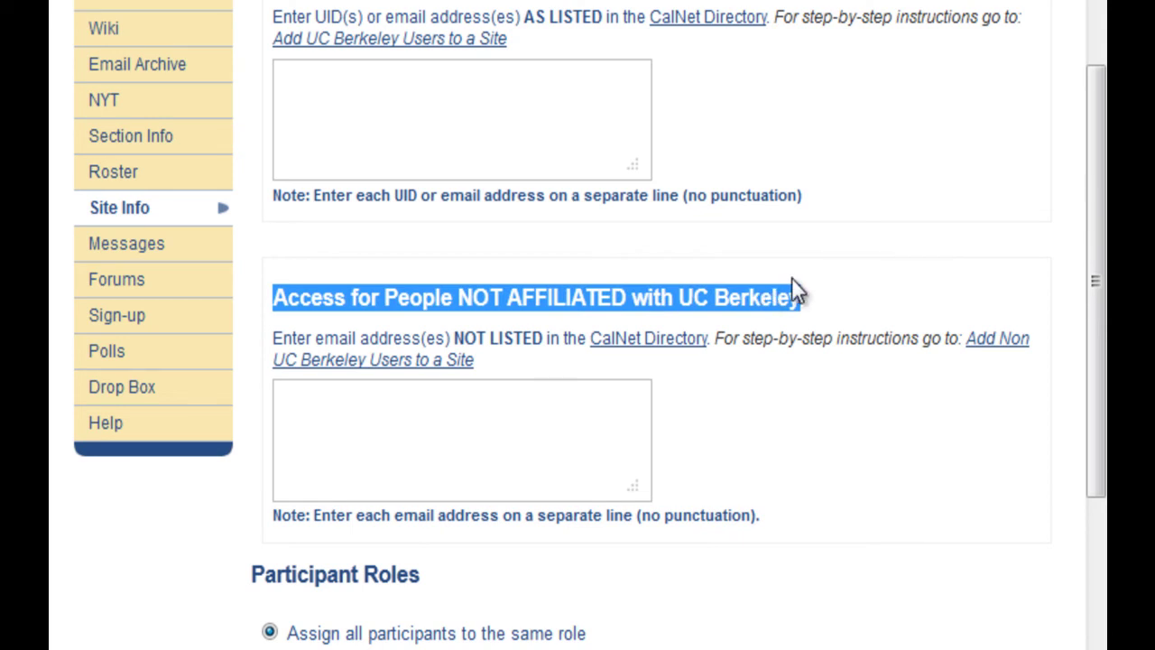
scroll(793, 280, "up", 4)
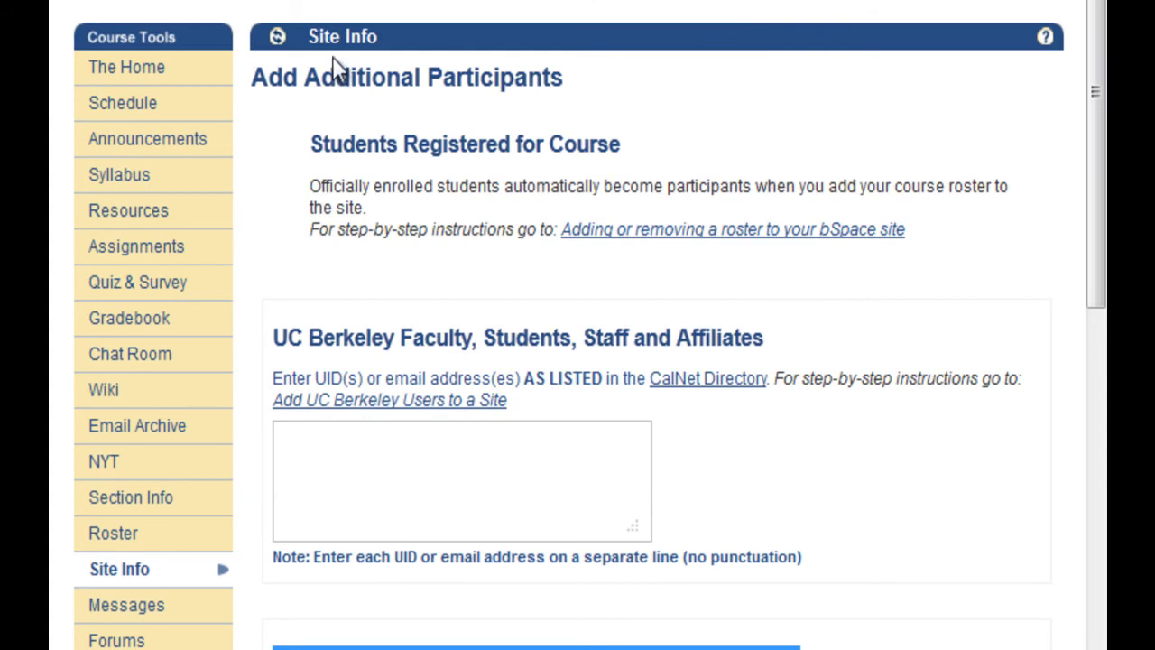
View the site's groups list, then the course's section information
left_click(278, 38)
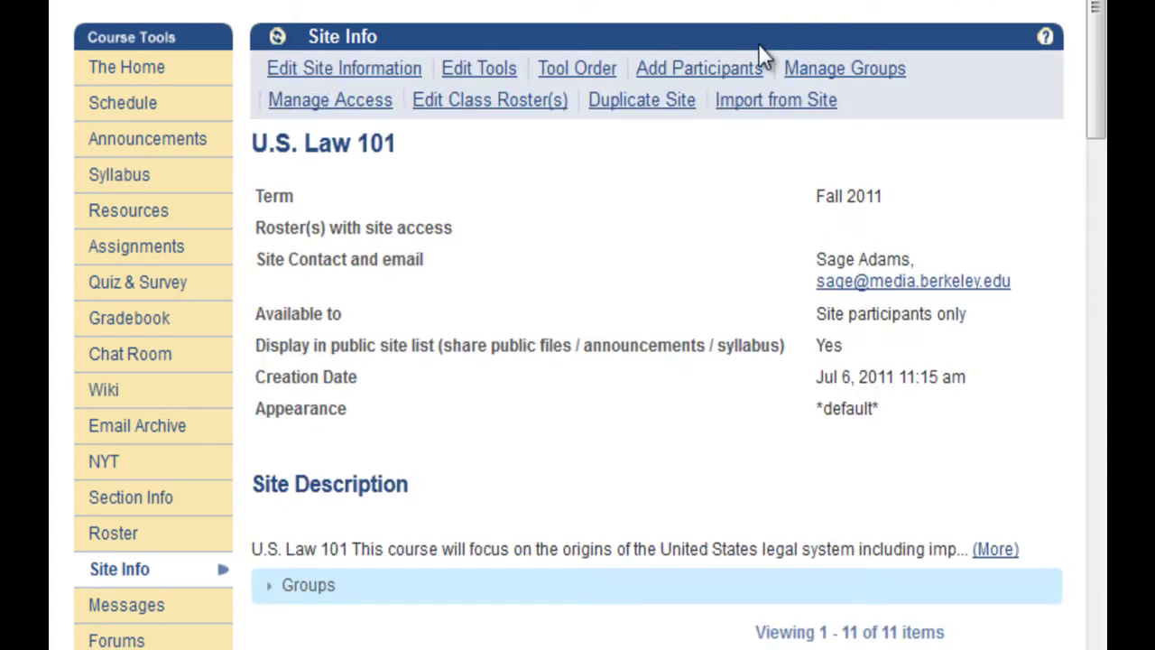
left_click(825, 69)
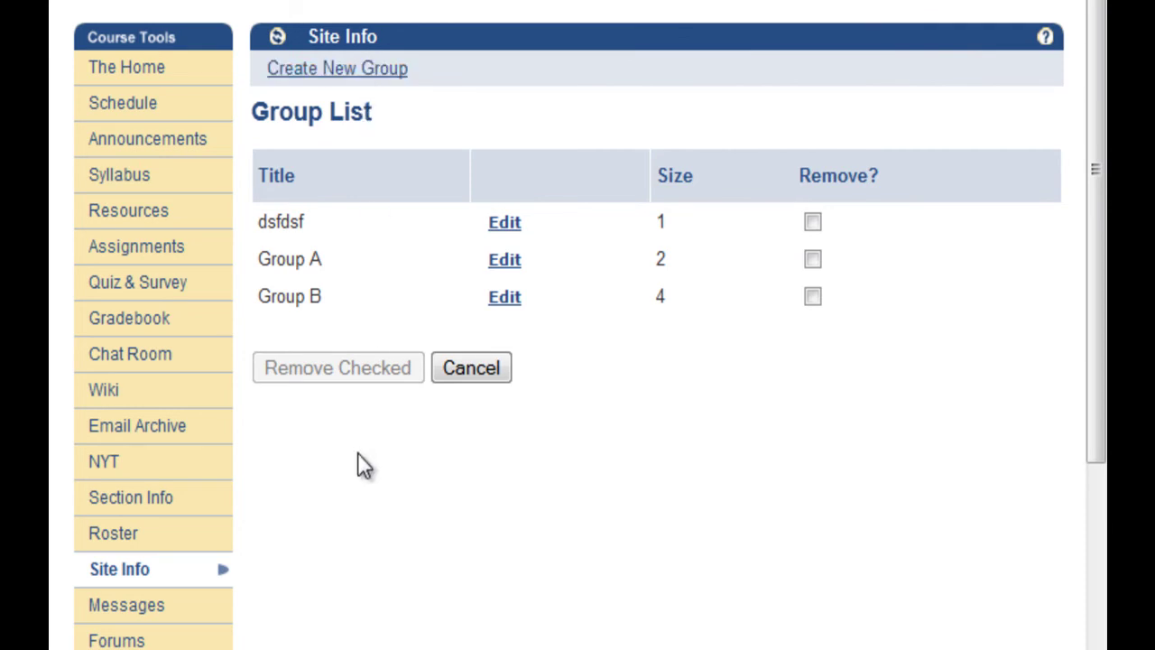
left_click(183, 499)
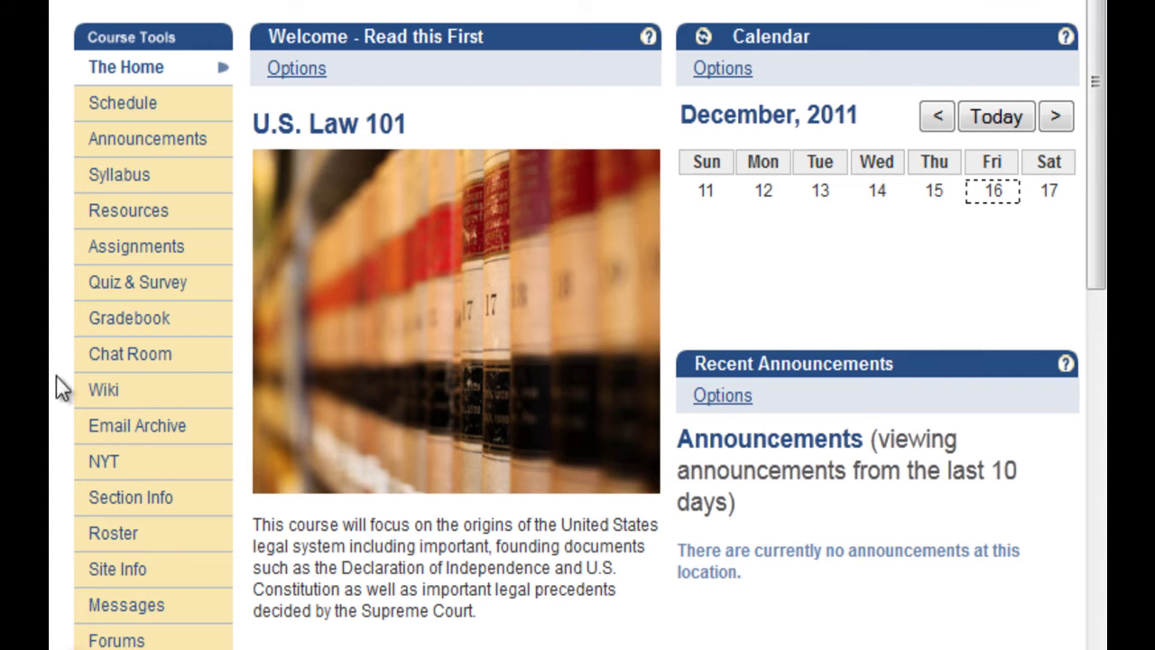
Look over Announcements and the new announcement form without posting, then view the Email Archive
left_click(136, 140)
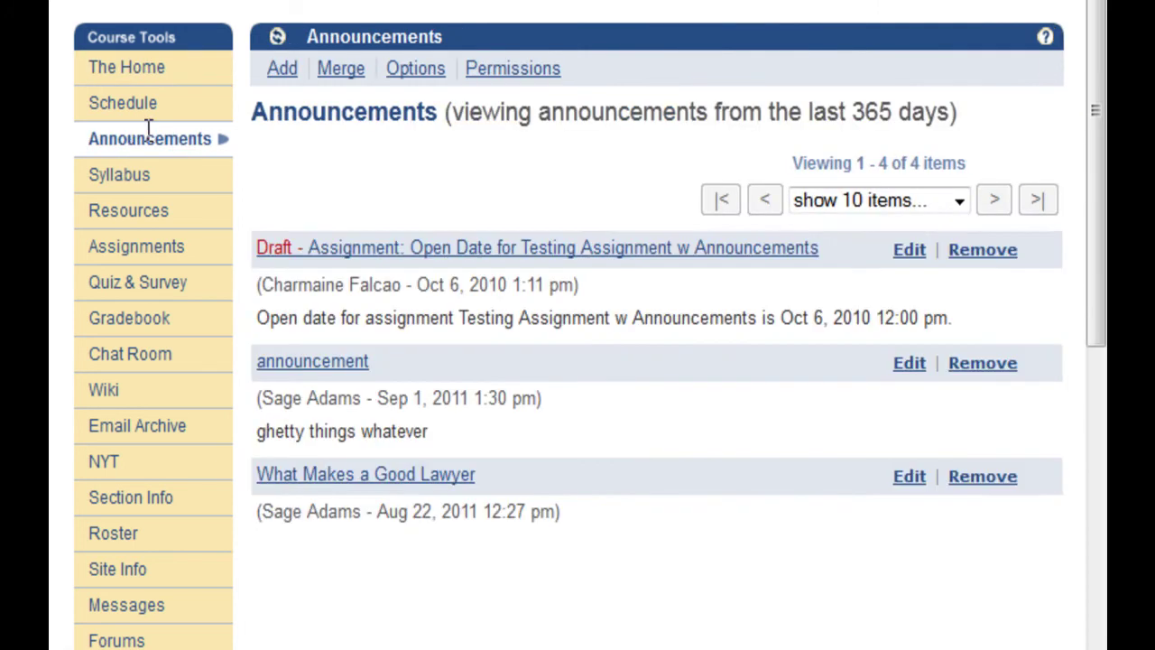
left_click(291, 72)
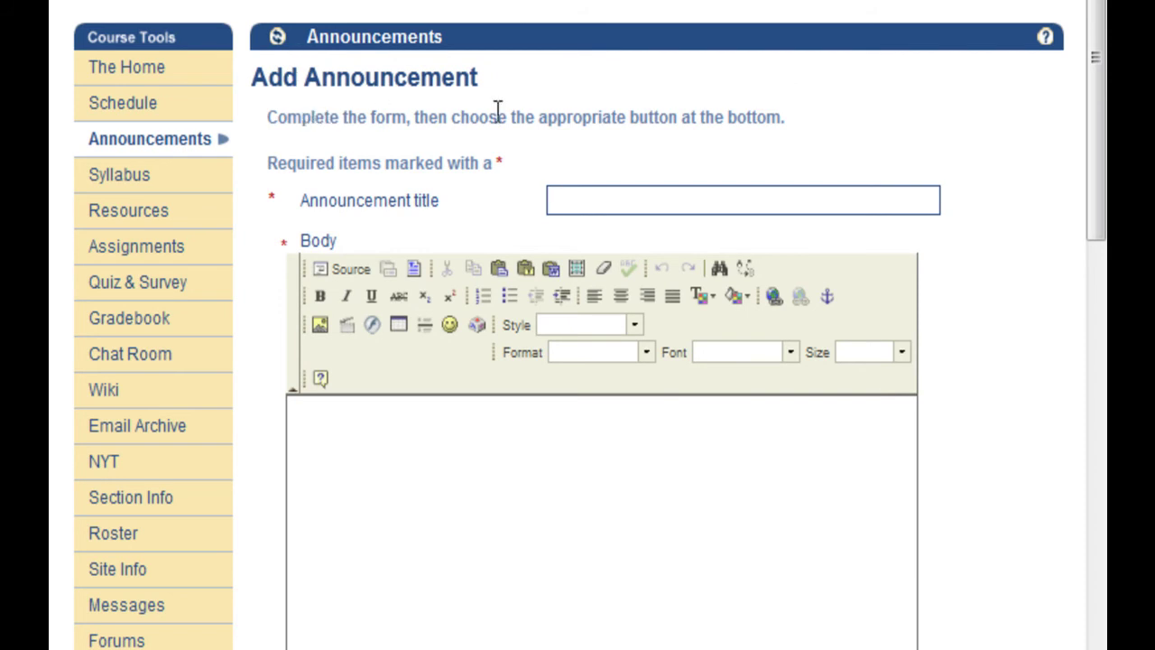
scroll(490, 210, "down", 3)
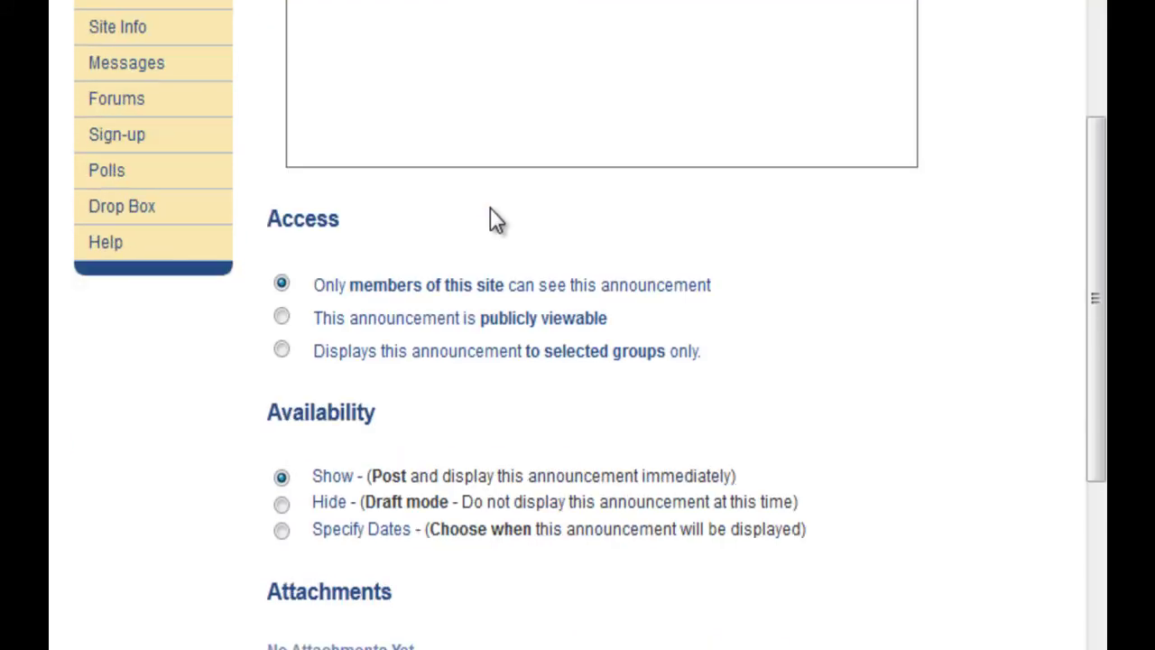
scroll(490, 220, "up", 3)
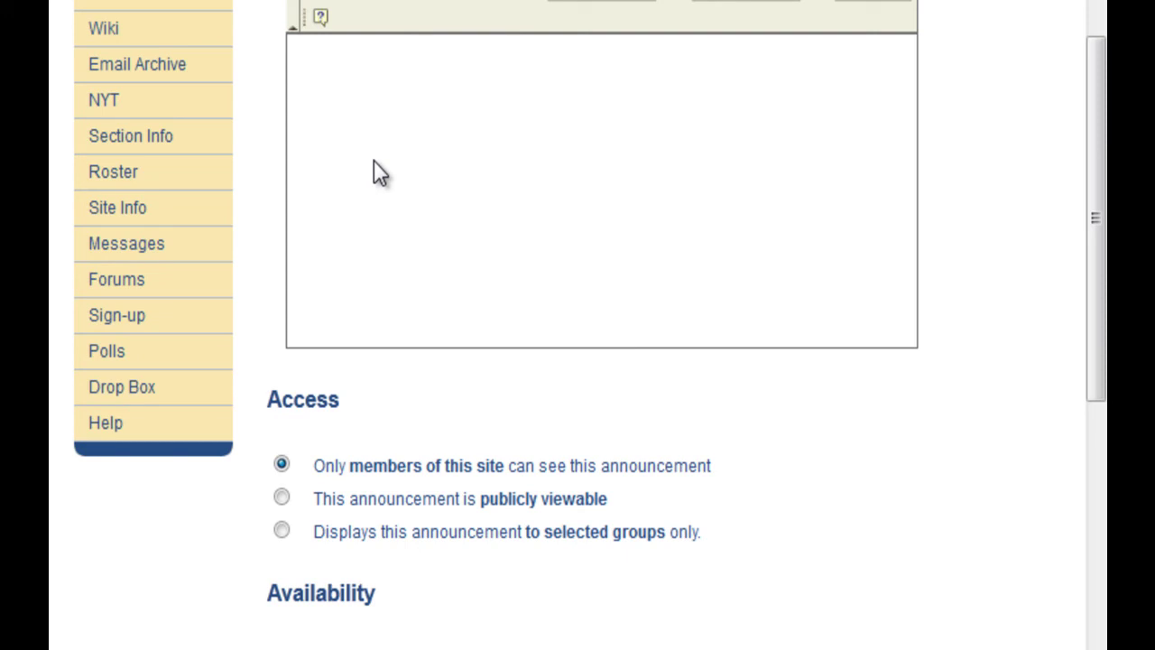
left_click(189, 65)
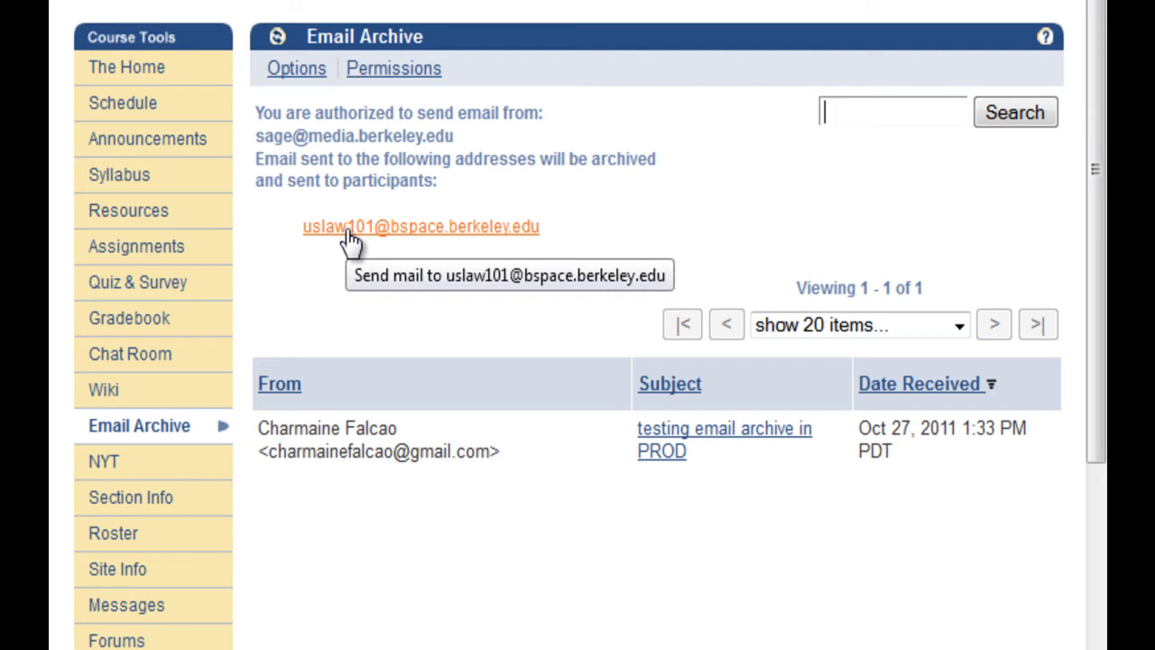
Open a new message compose form and its individual recipient picker, without sending anything
left_click(179, 606)
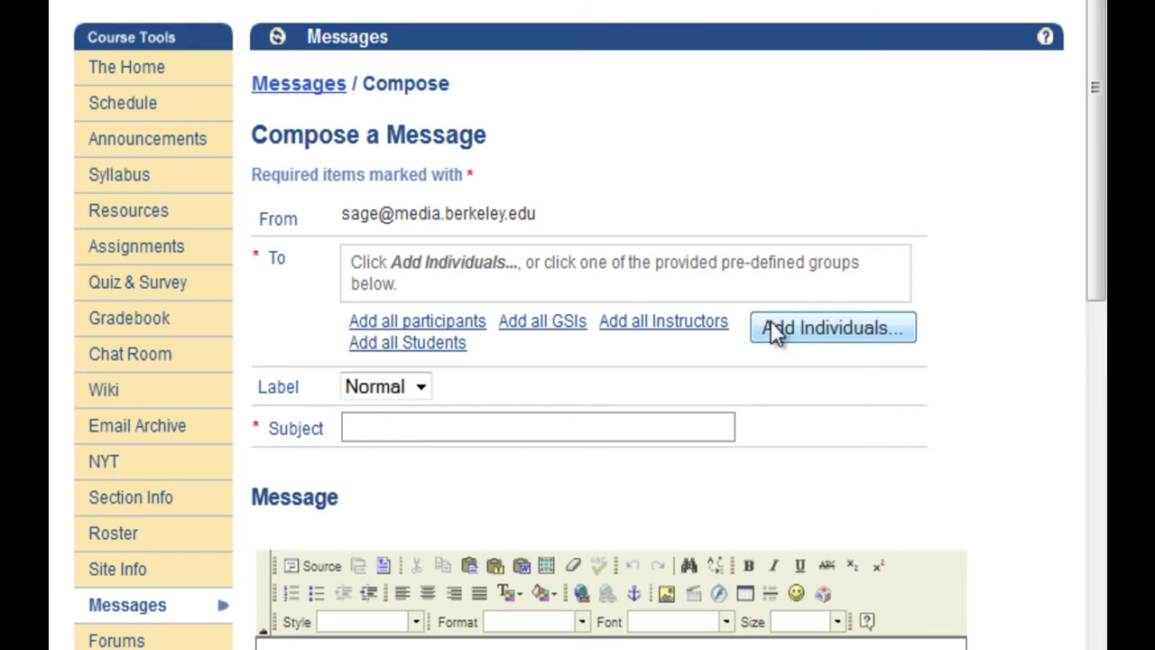
left_click(782, 319)
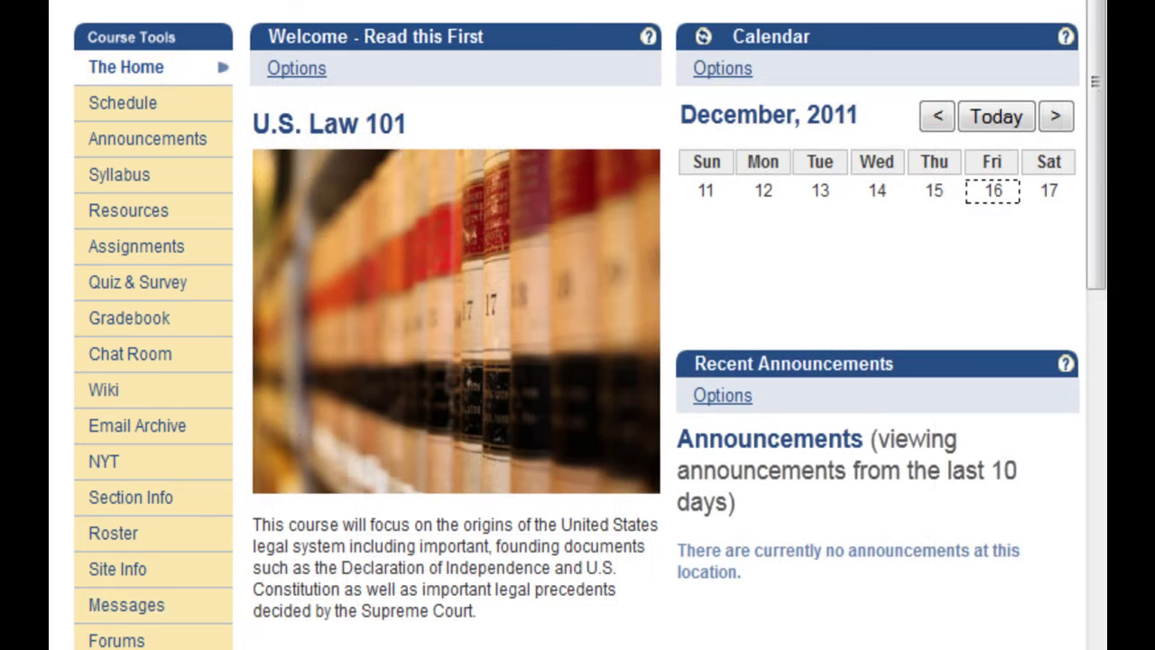
Browse the course Chat Room and Forums pages, then open the course Wiki
left_click(168, 357)
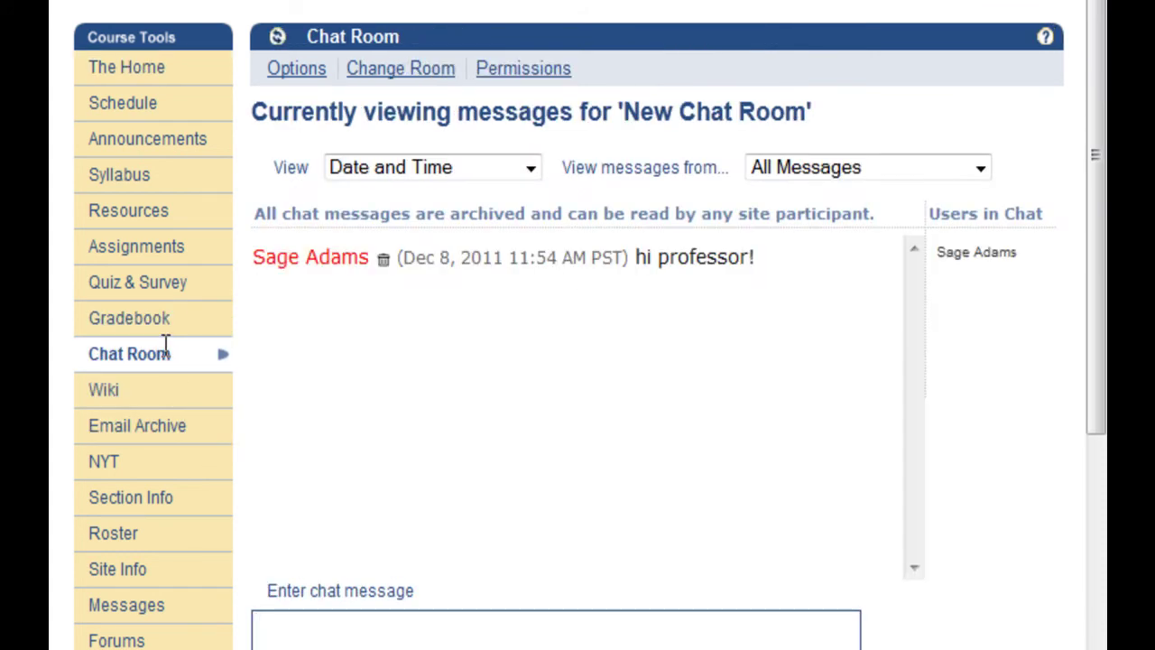
scroll(275, 334, "down", 4)
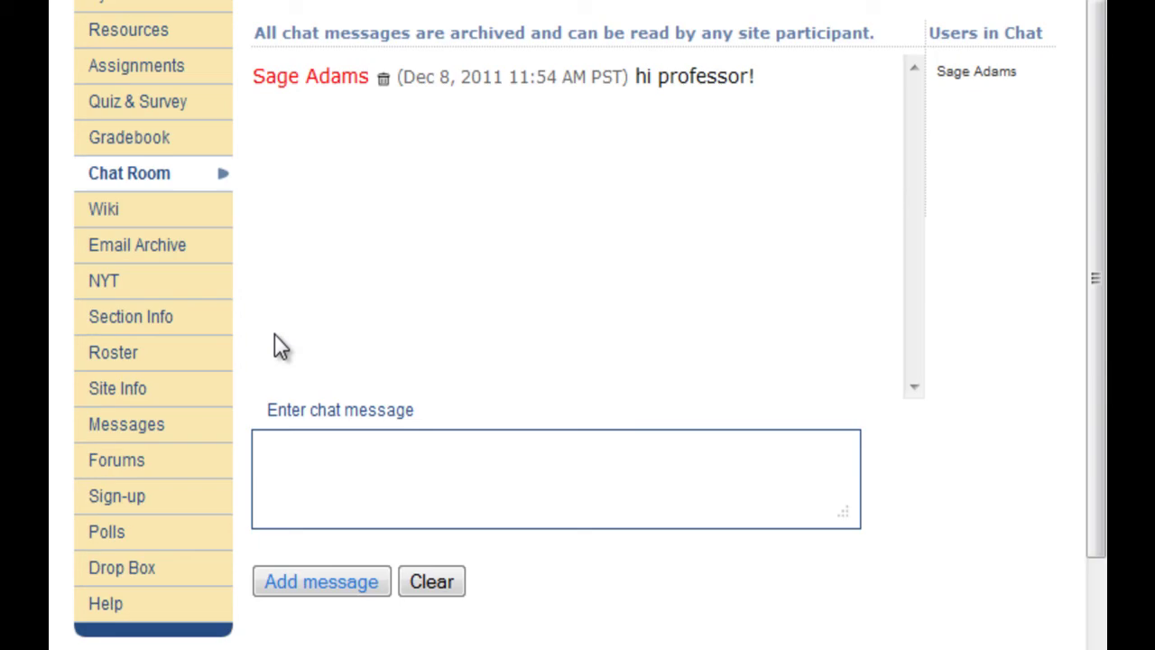
left_click(202, 460)
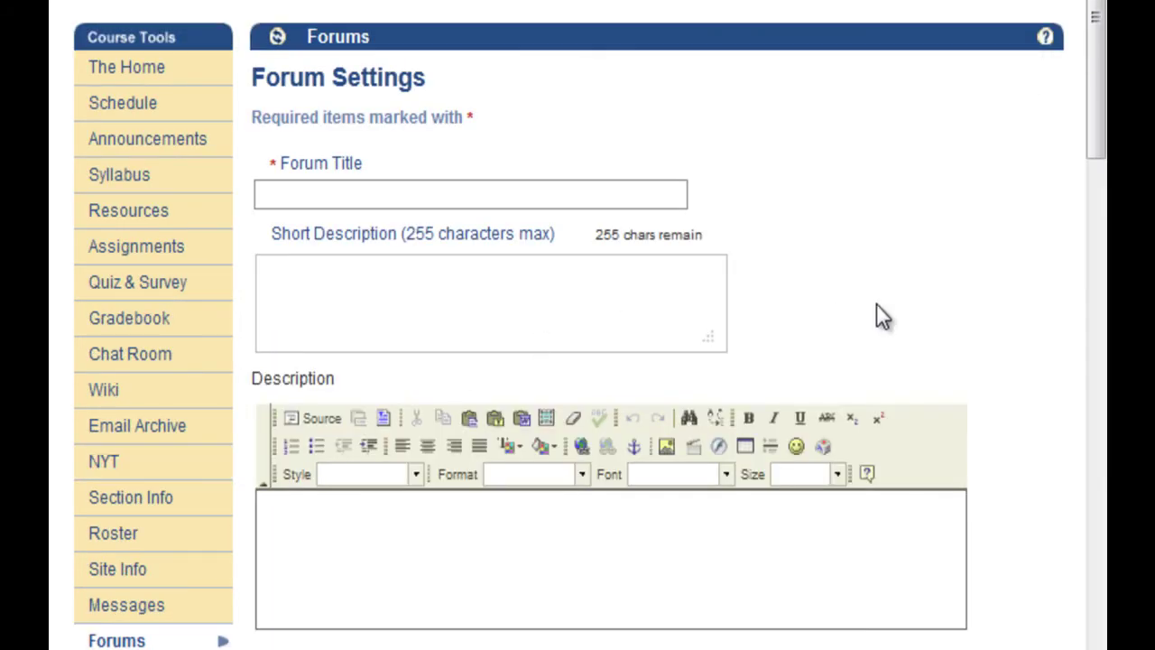
scroll(996, 299, "down", 6)
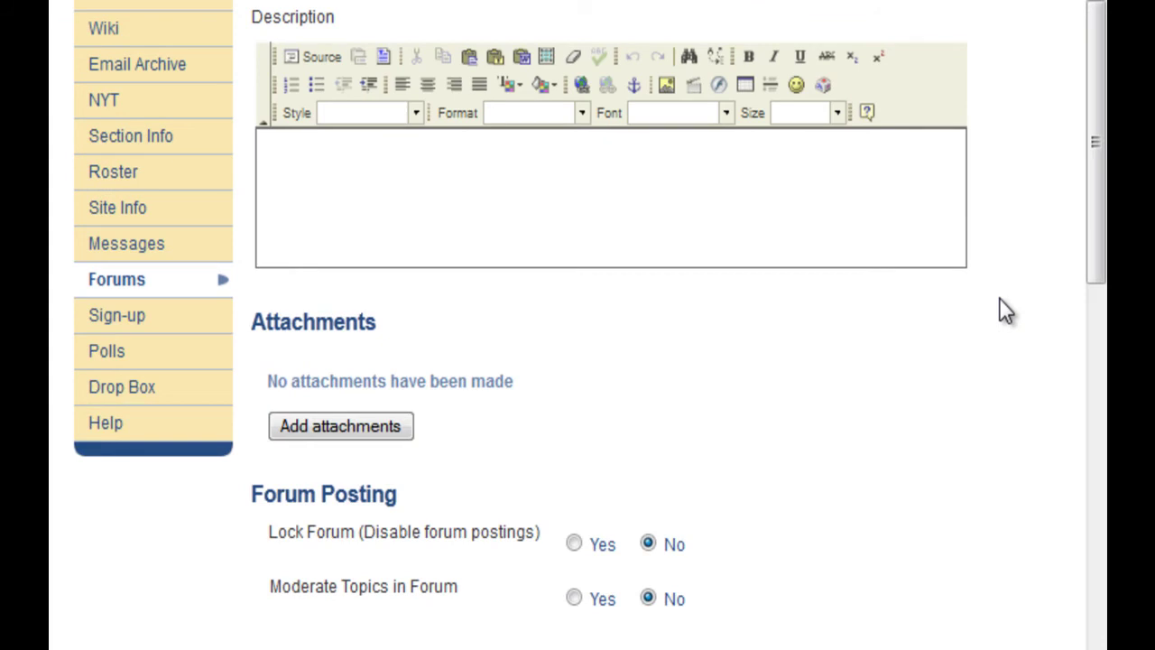
scroll(999, 301, "down", 3)
scroll(1000, 299, "down", 4)
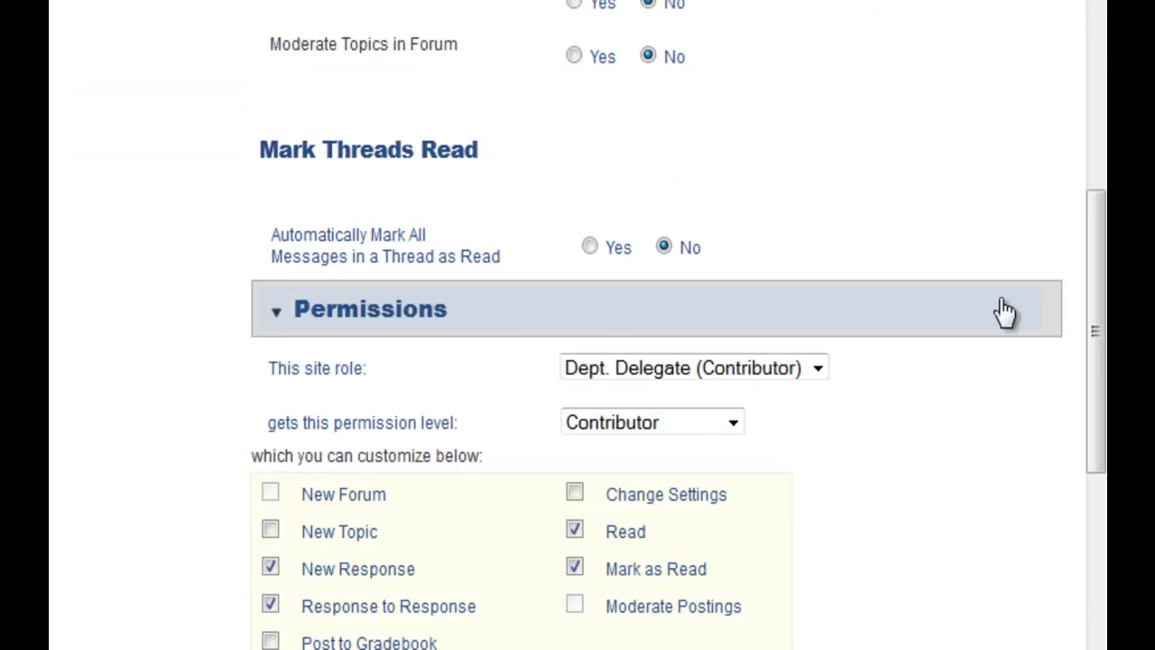
scroll(1004, 312, "down", 2)
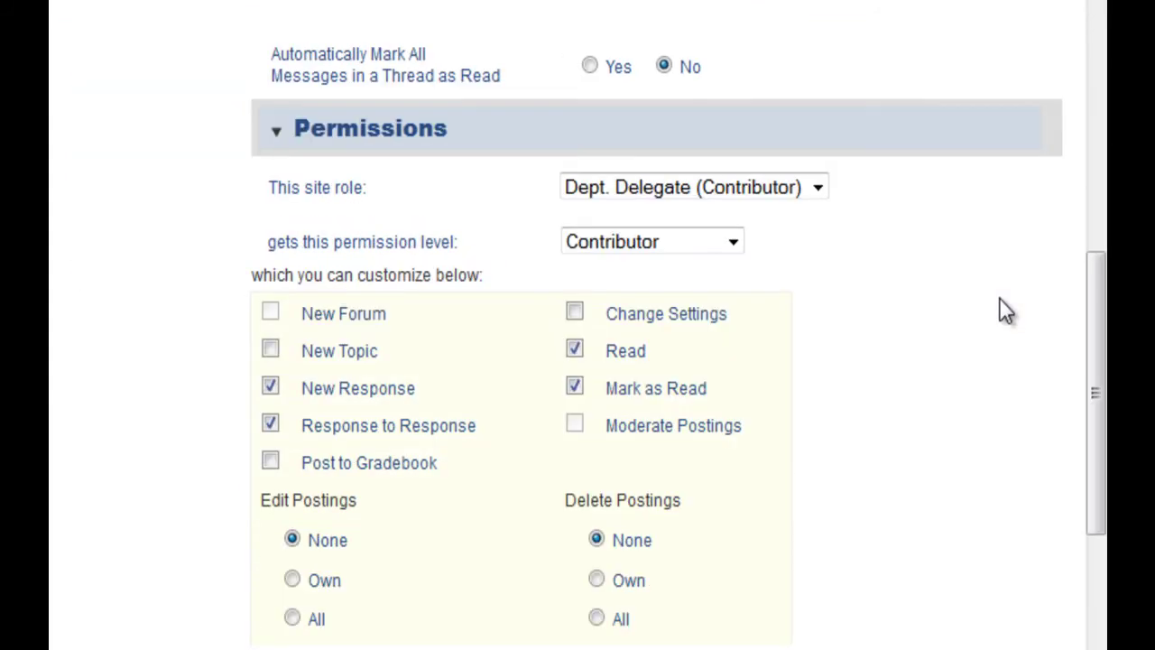
scroll(1000, 299, "up", 8)
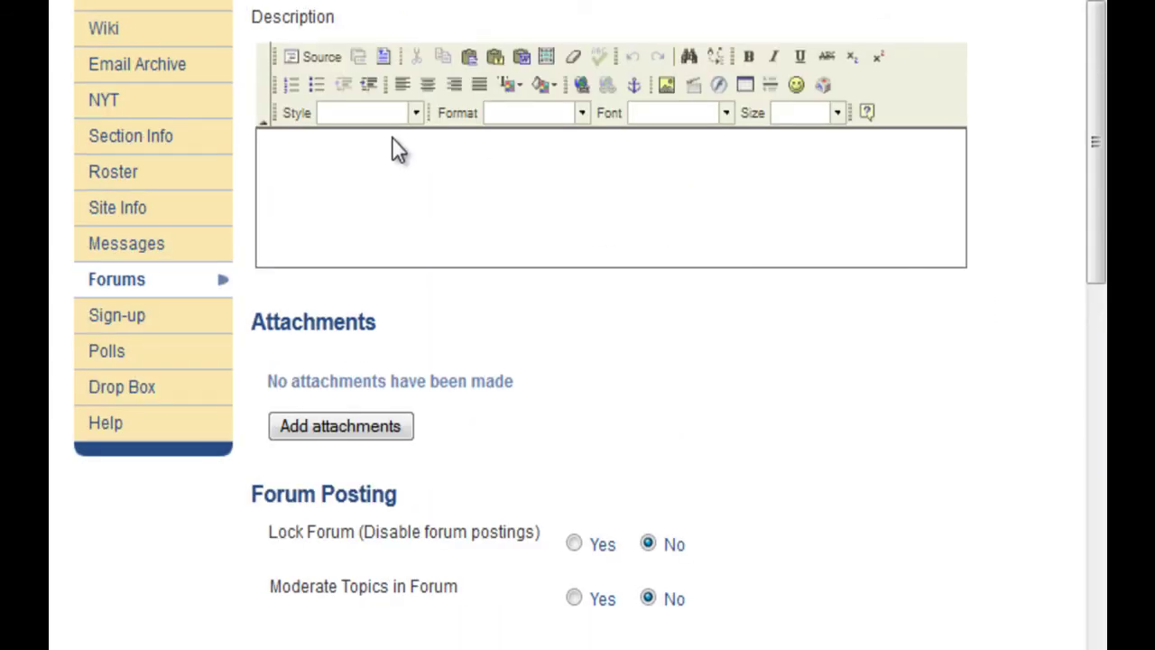
left_click(214, 38)
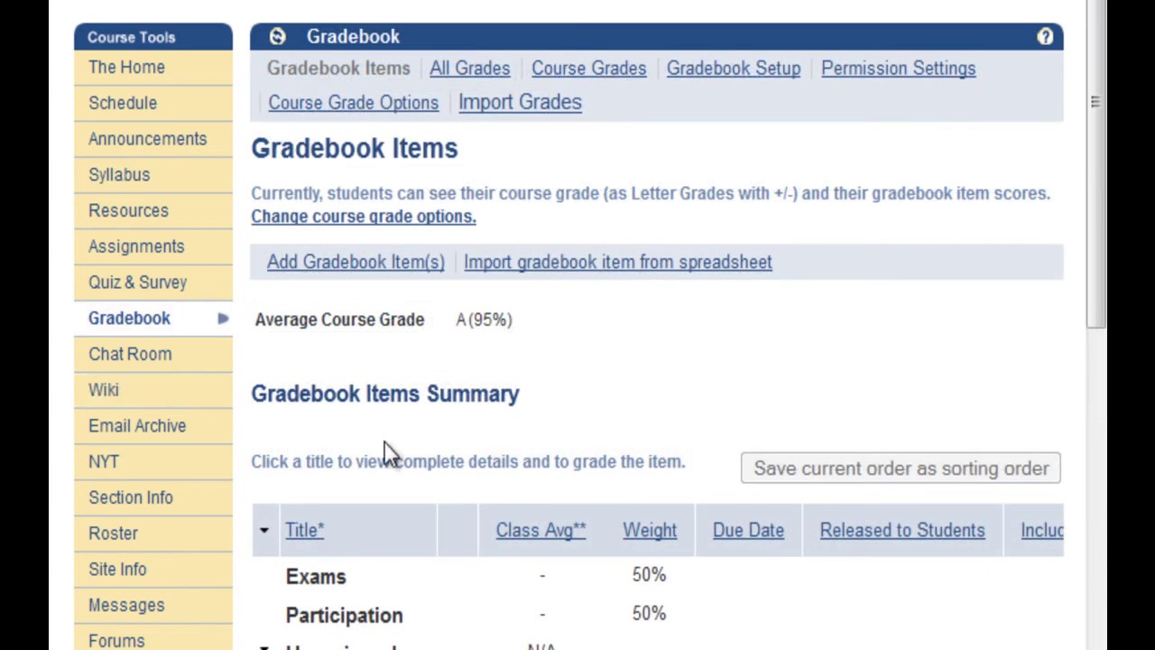
Review Gradebook Setup's Categories & Weighting section and the Course Grades page
double_click(352, 40)
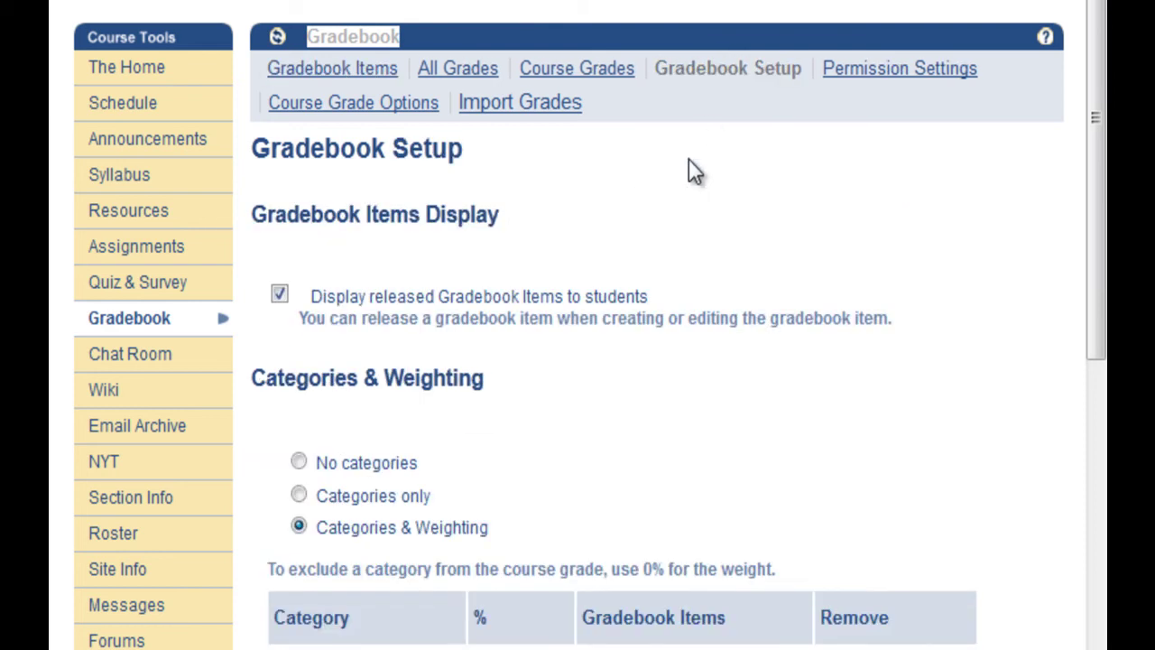
scroll(533, 222, "down", 2)
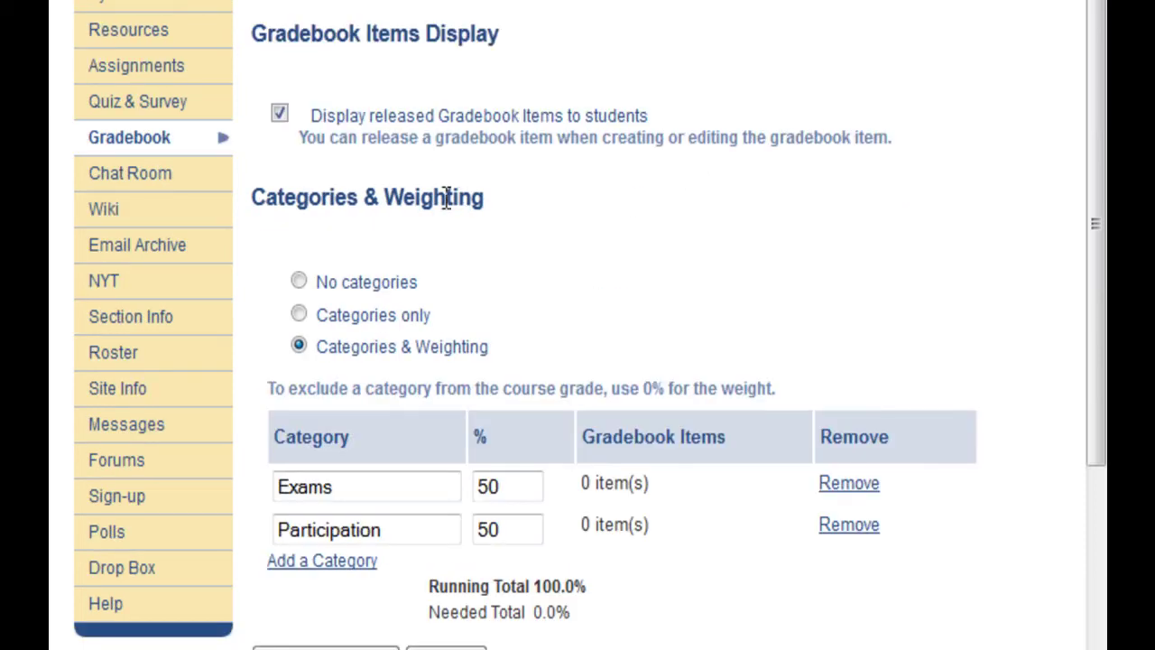
double_click(442, 198)
left_click_drag(444, 199, 350, 198)
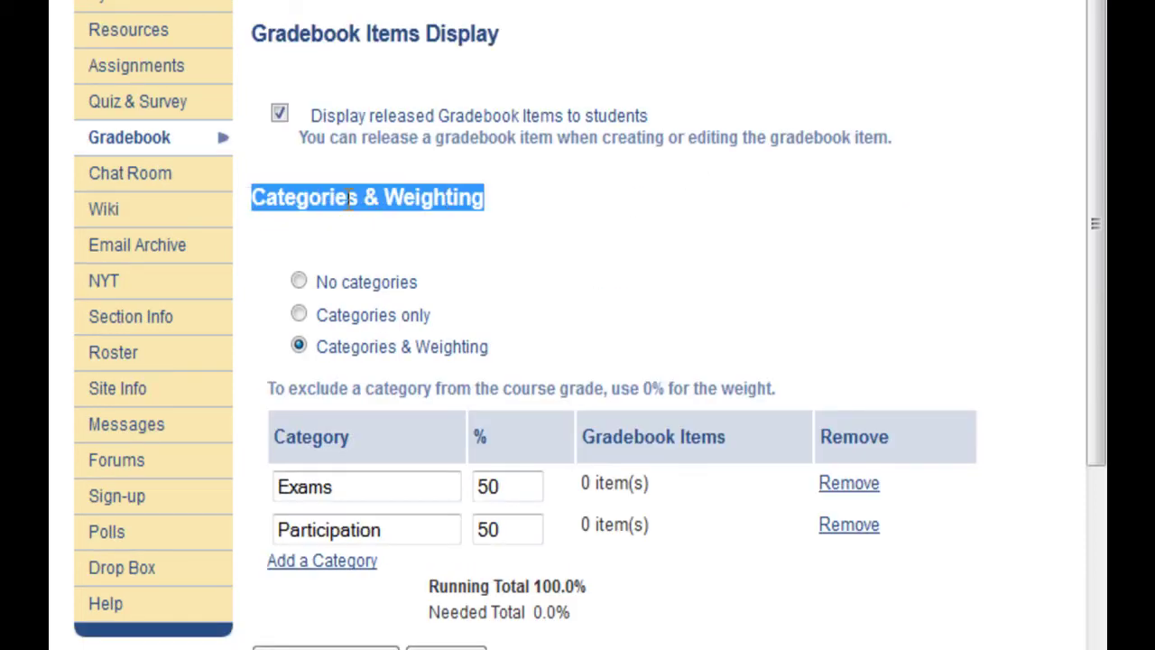
scroll(351, 197, "up", 2)
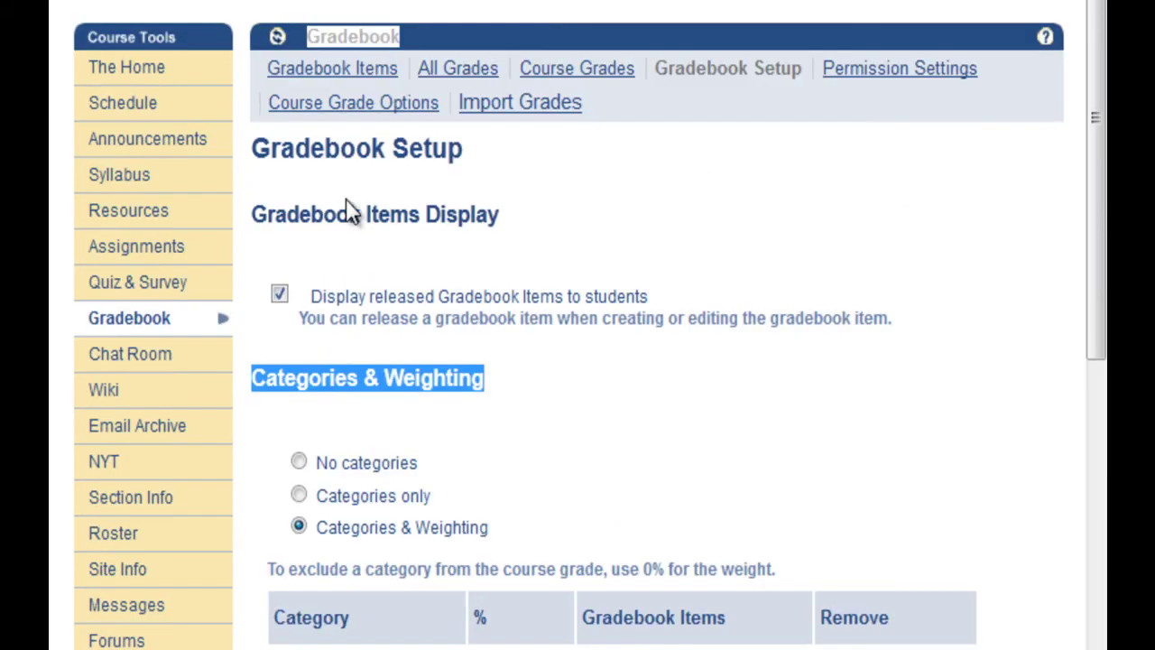
left_click(564, 72)
scroll(559, 180, "down", 9)
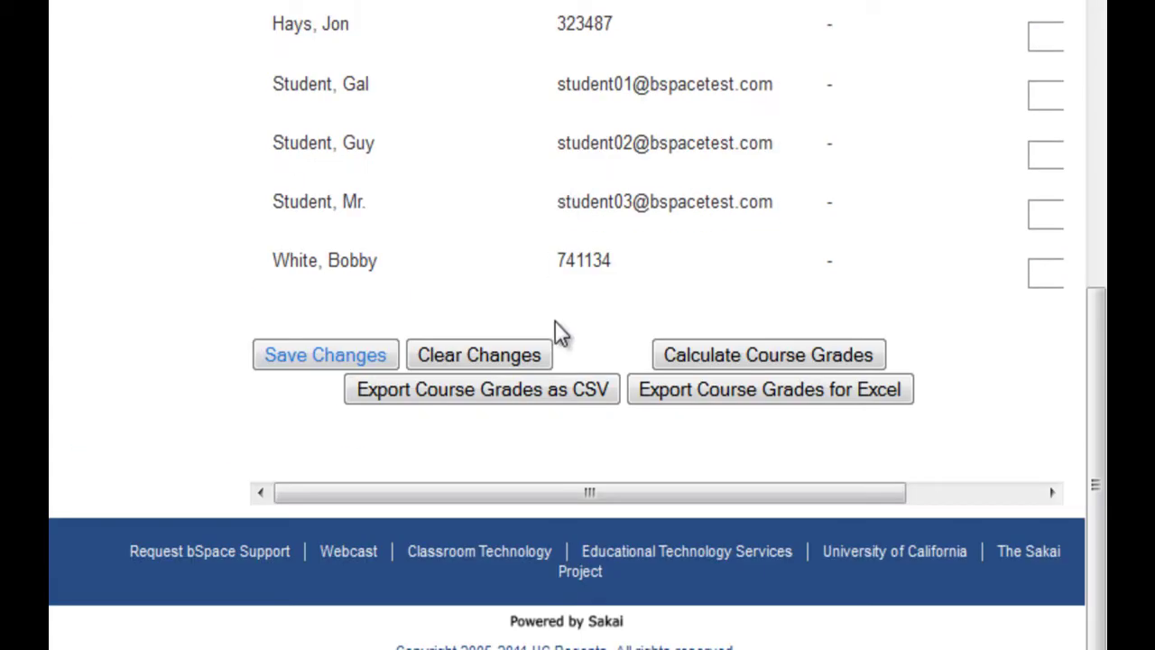
left_click(708, 393)
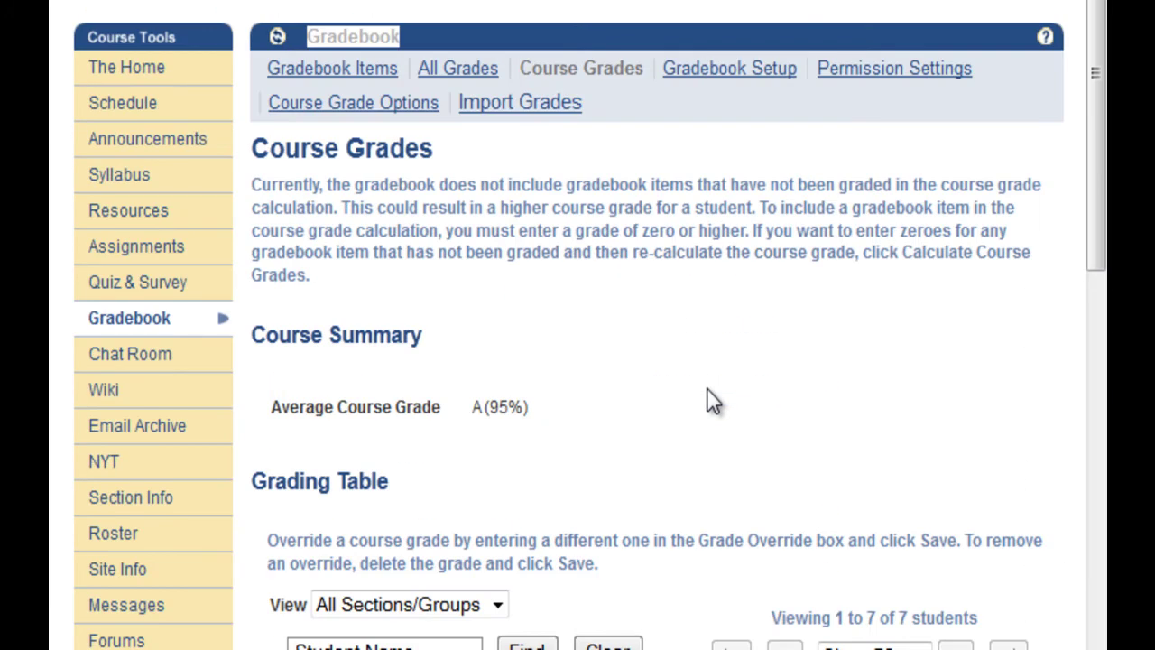
Check Course Grade Options, keeping Letter Grades with +/- and selecting the A grade's 95.0 minimum
left_click(412, 106)
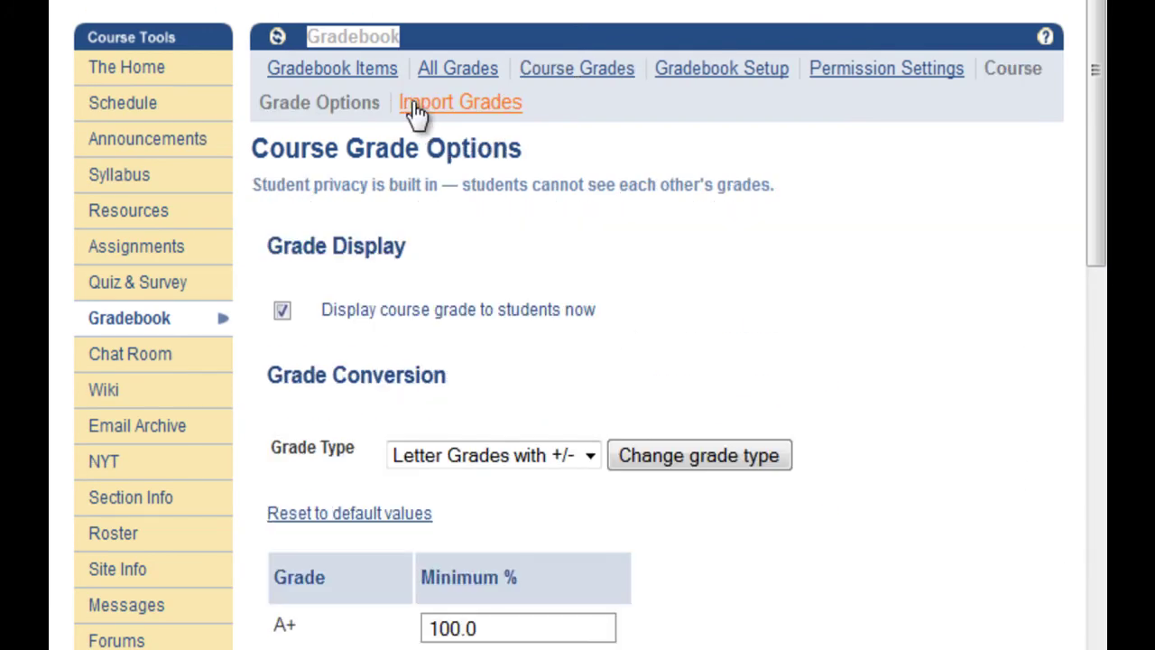
scroll(510, 250, "down", 2)
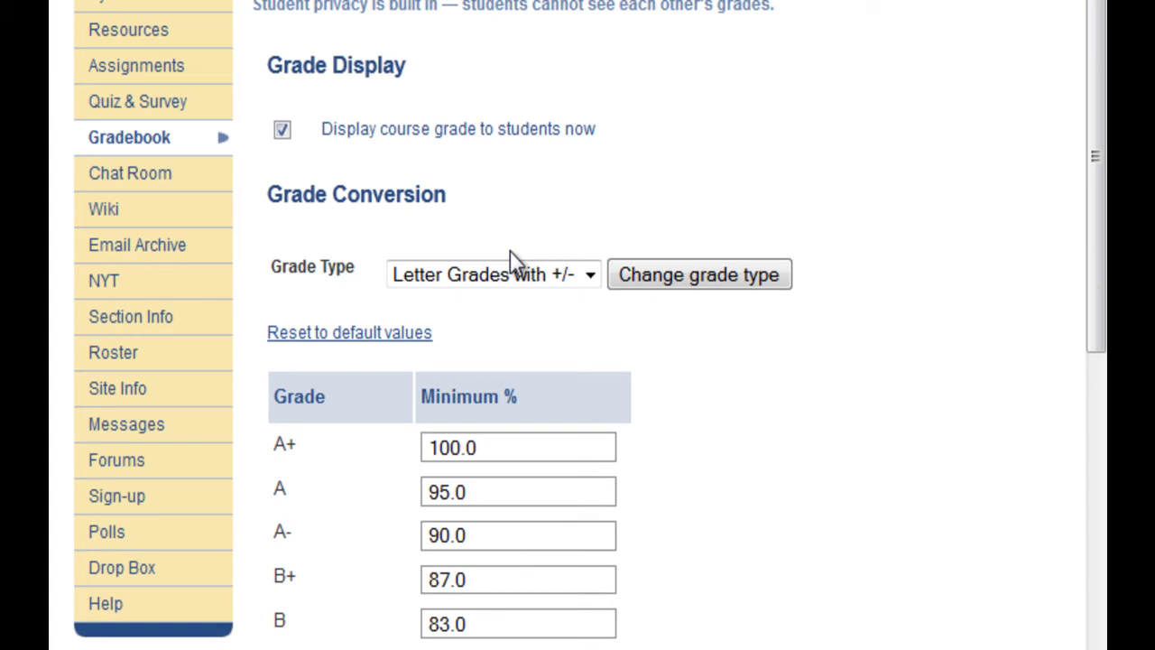
left_click(591, 276)
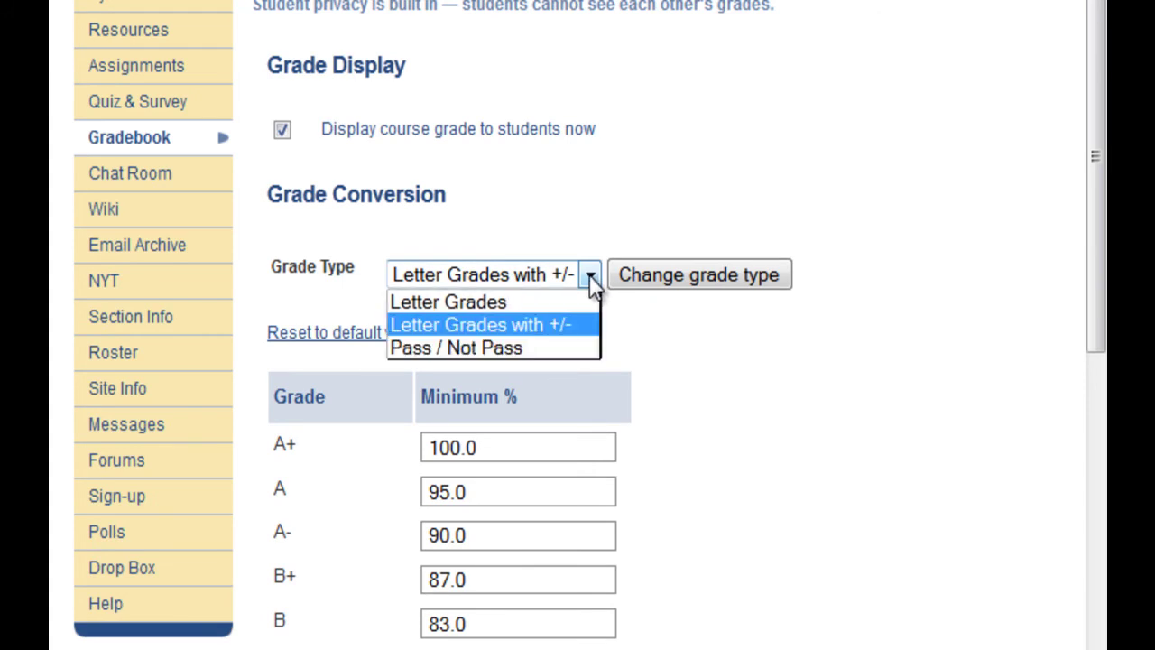
left_click(591, 282)
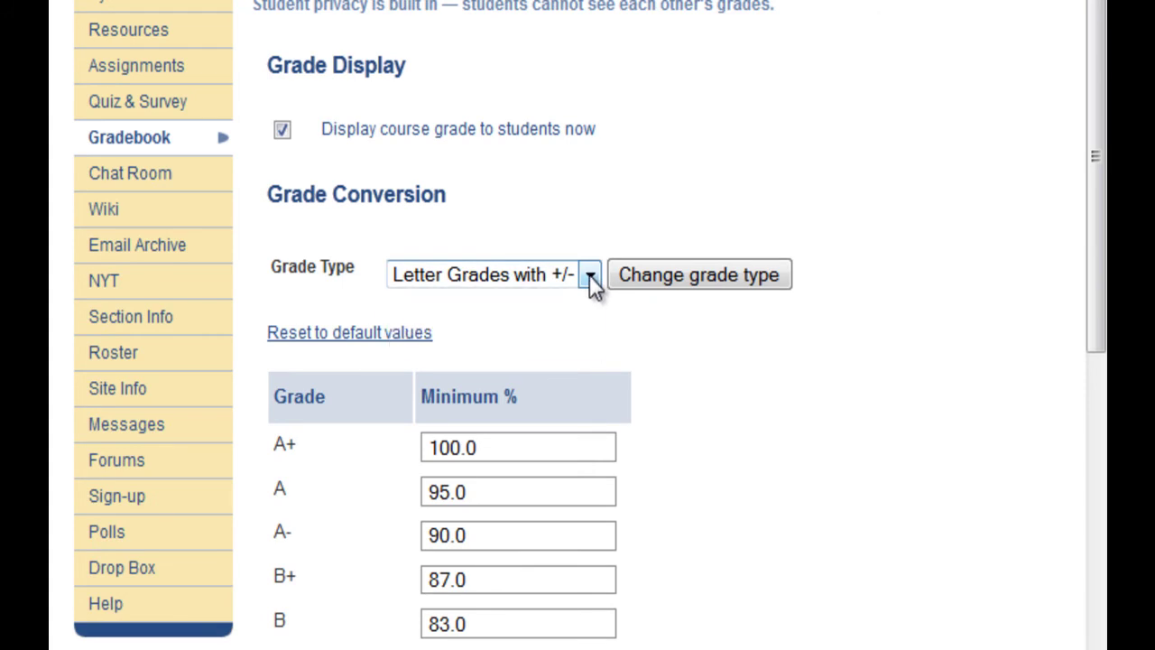
left_click(491, 503)
left_click_drag(491, 505, 433, 509)
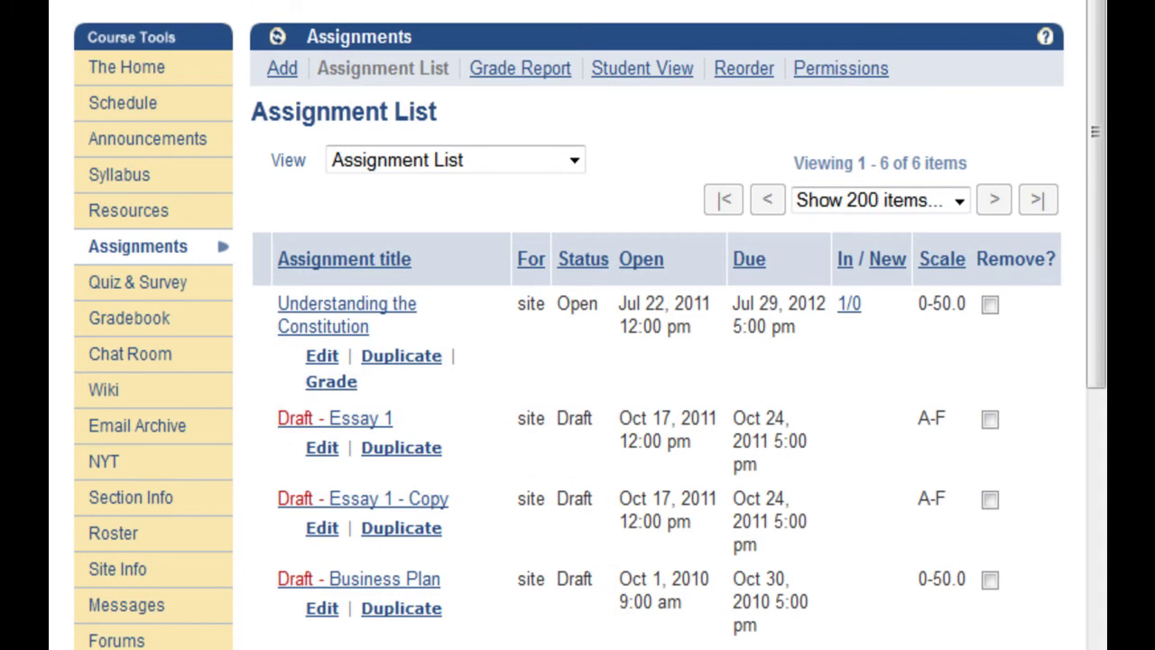
Start a new assignment with Inline and Attachments submissions, set to be added to the Gradebook
left_click(281, 76)
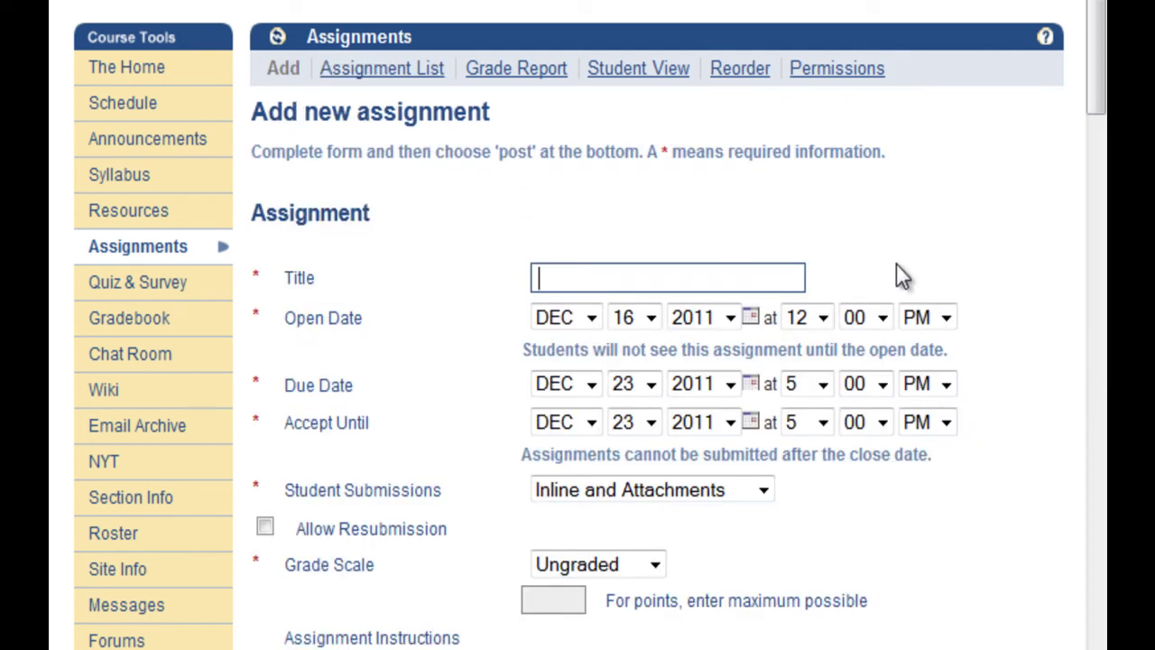
scroll(896, 263, "down", 3)
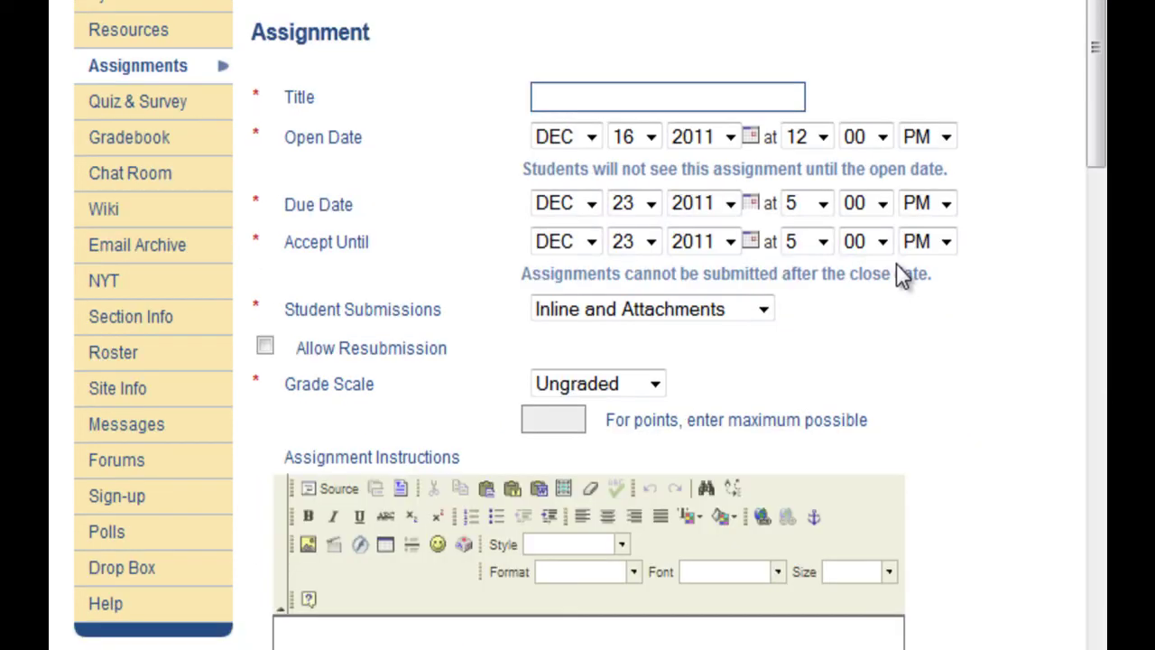
left_click(761, 309)
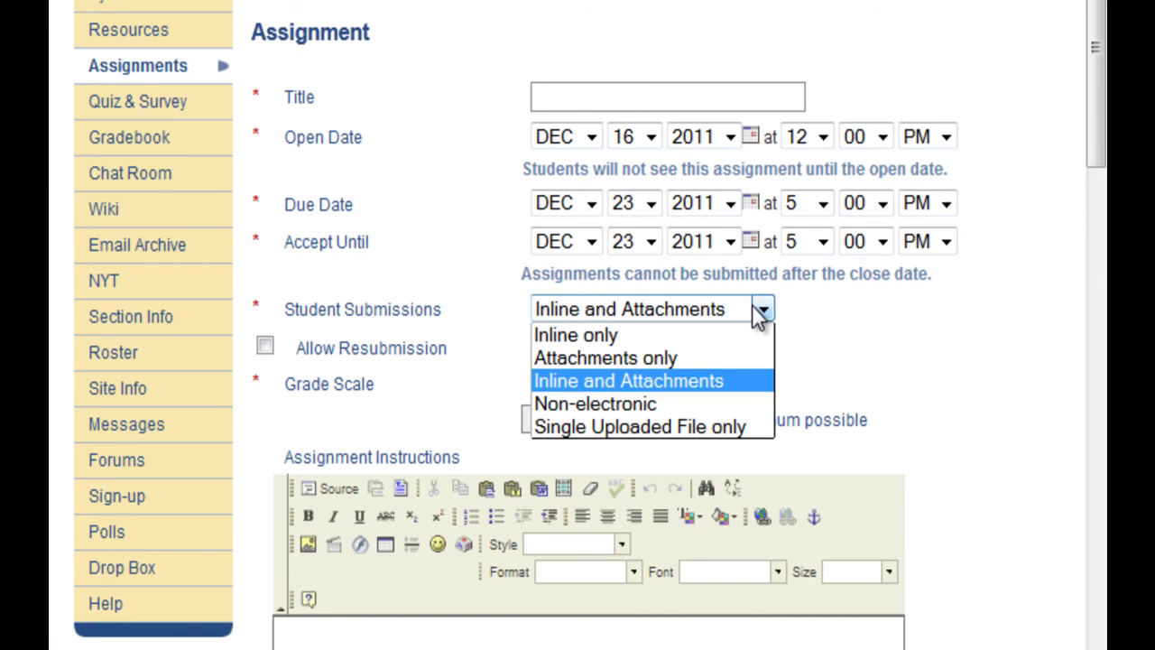
left_click(756, 307)
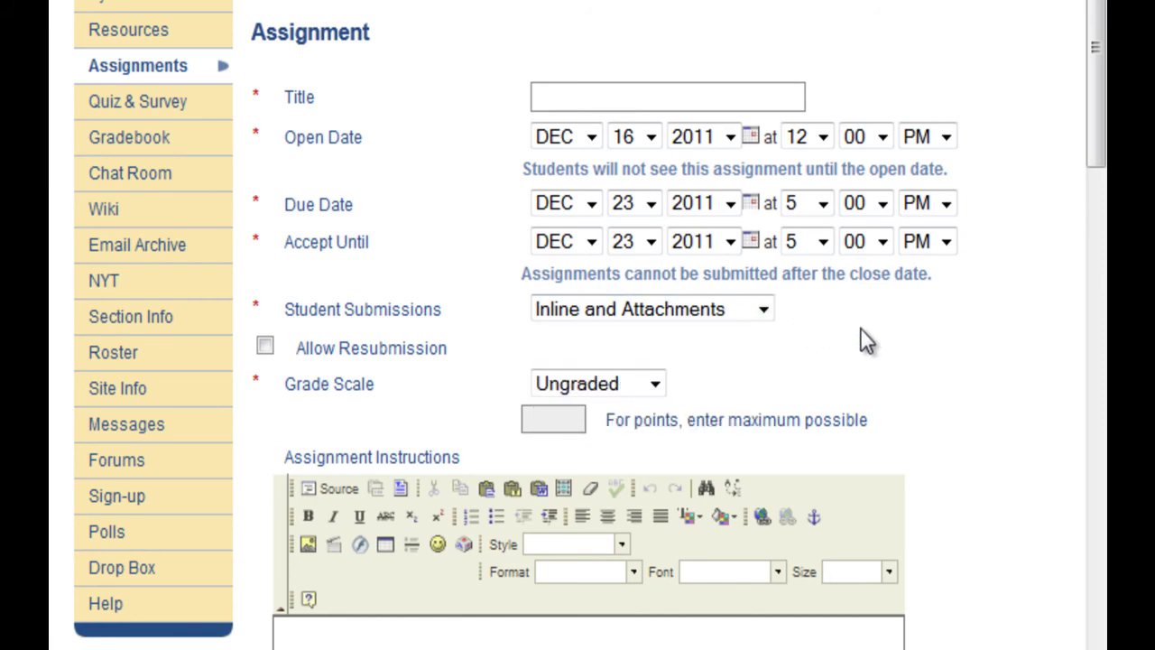
scroll(860, 328, "down", 3)
scroll(867, 341, "down", 5)
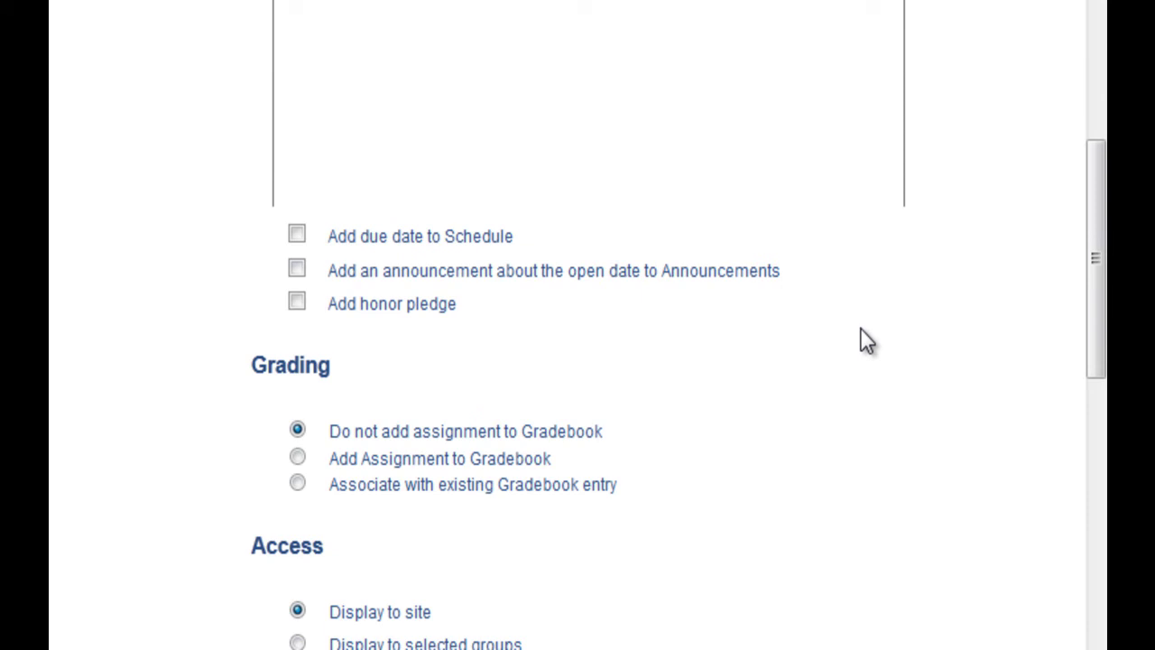
left_click(299, 459)
scroll(437, 401, "up", 5)
Enter 'Assignent answer' as the assignment instructions and make the text bold
left_click(453, 339)
type("Assignent answer")
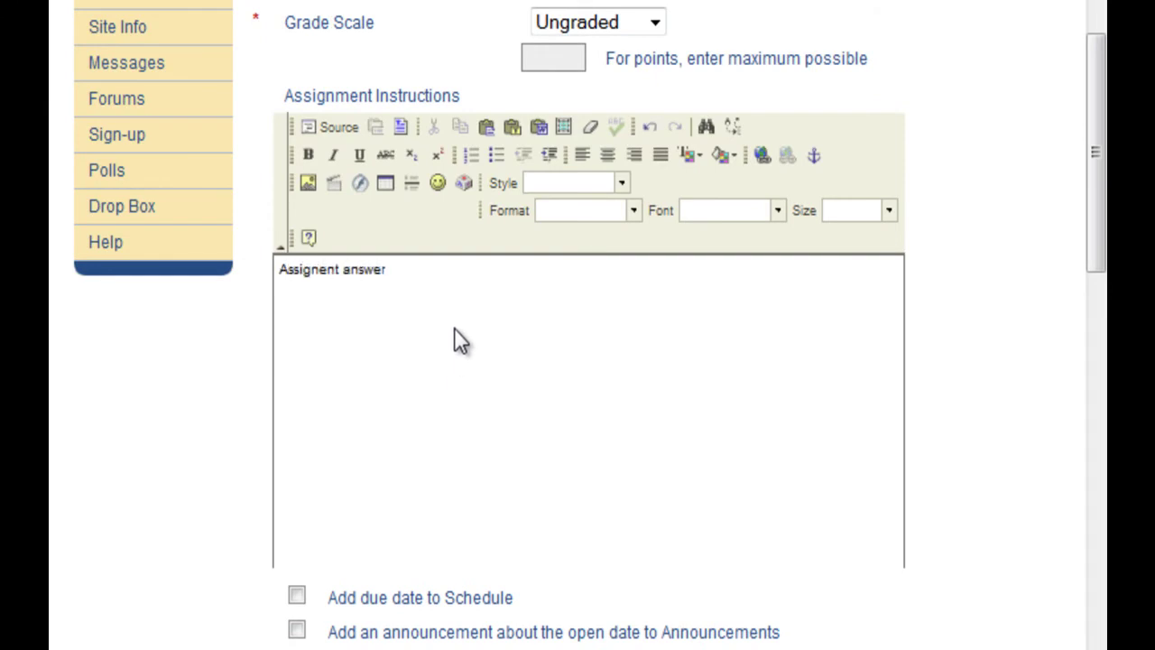
key("ctrl+a")
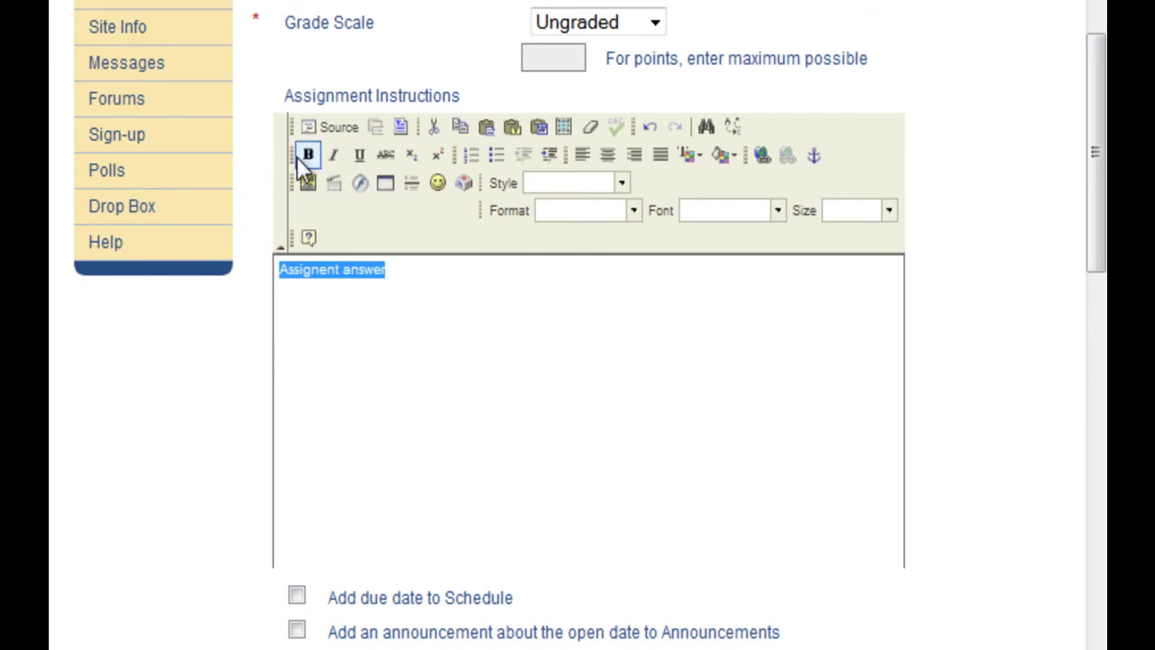
left_click(309, 155)
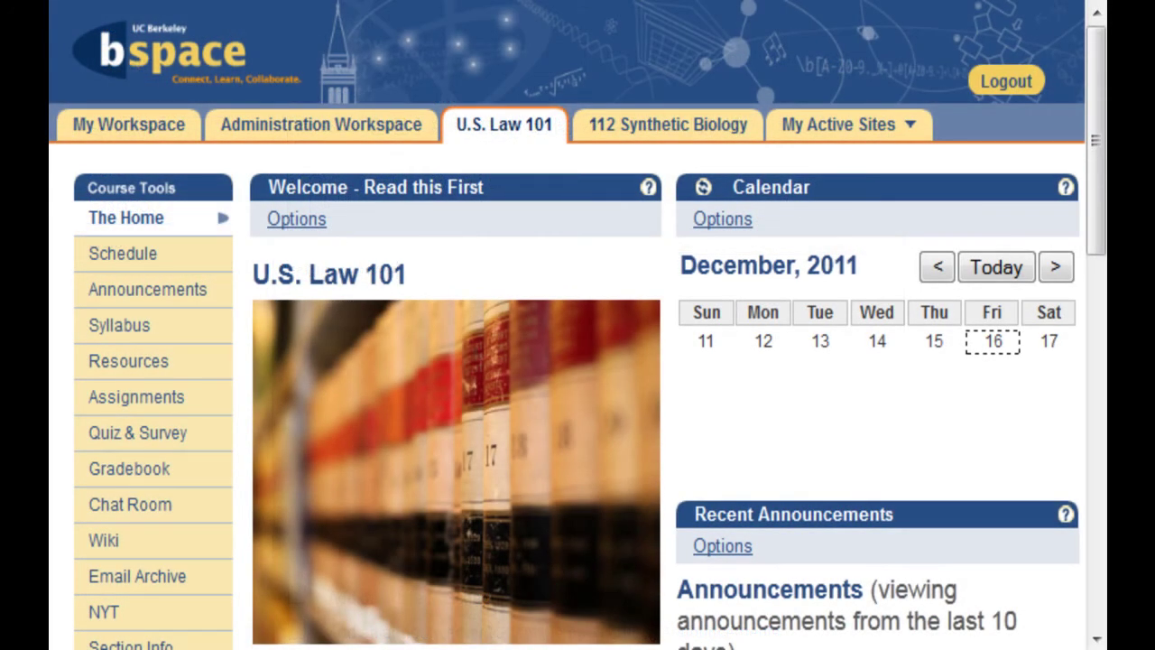
In Quiz & Survey, create an assessment titled 'Sample Survey' and browse the question types
left_click(173, 435)
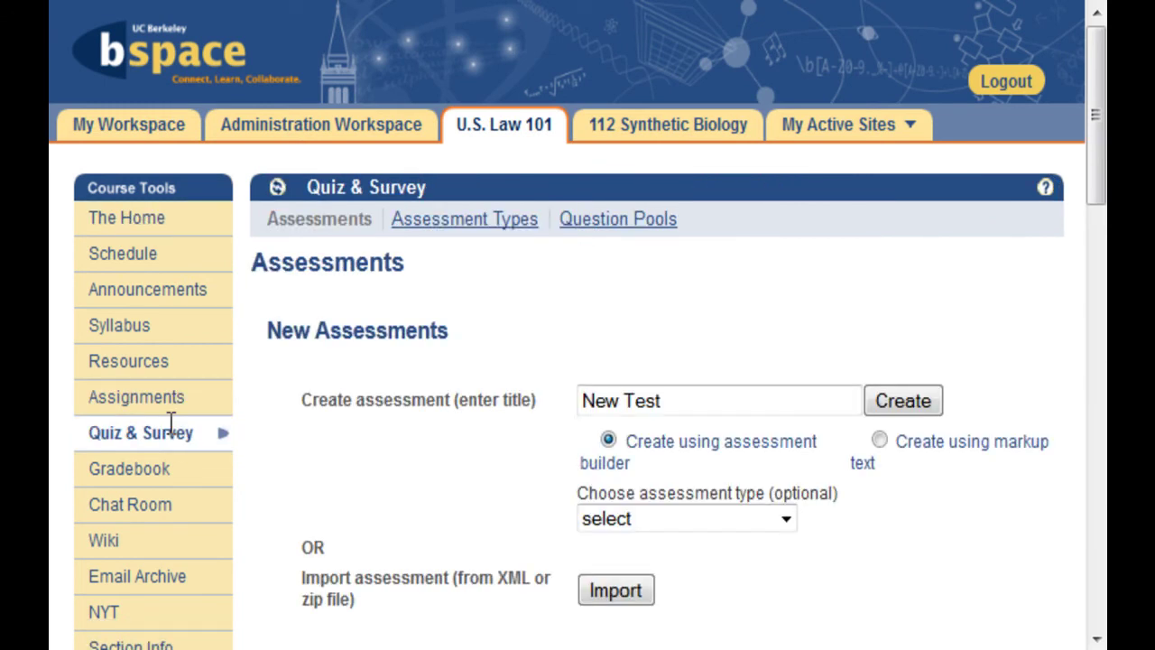
left_click(682, 399)
left_click_drag(686, 400, 490, 412)
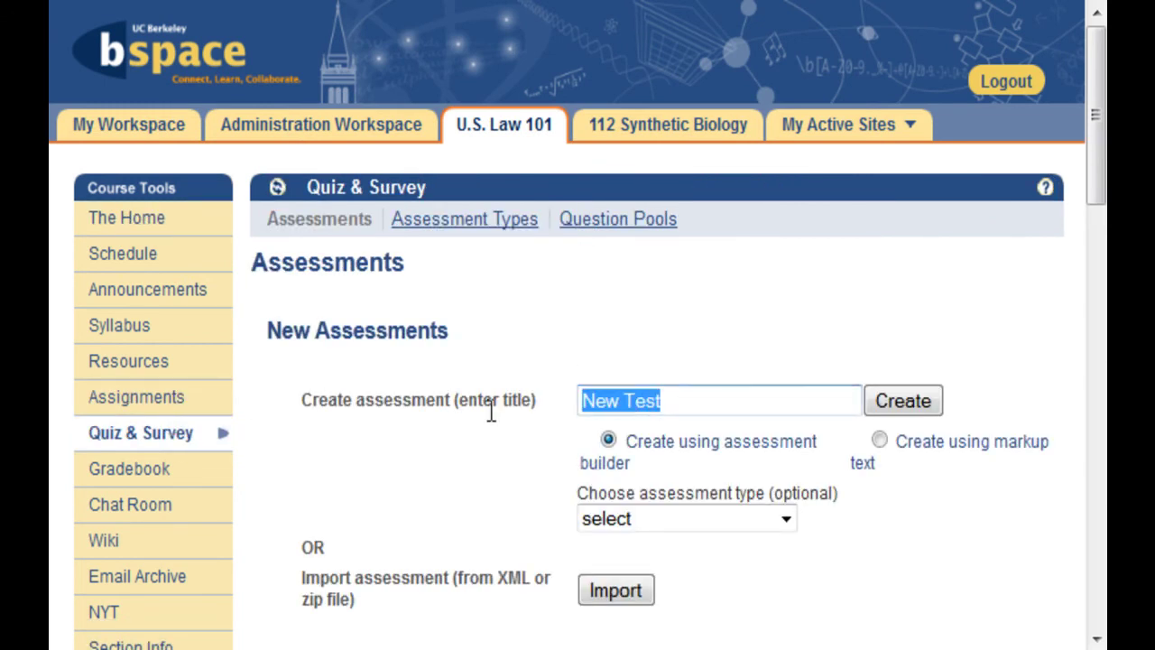
type("Samp")
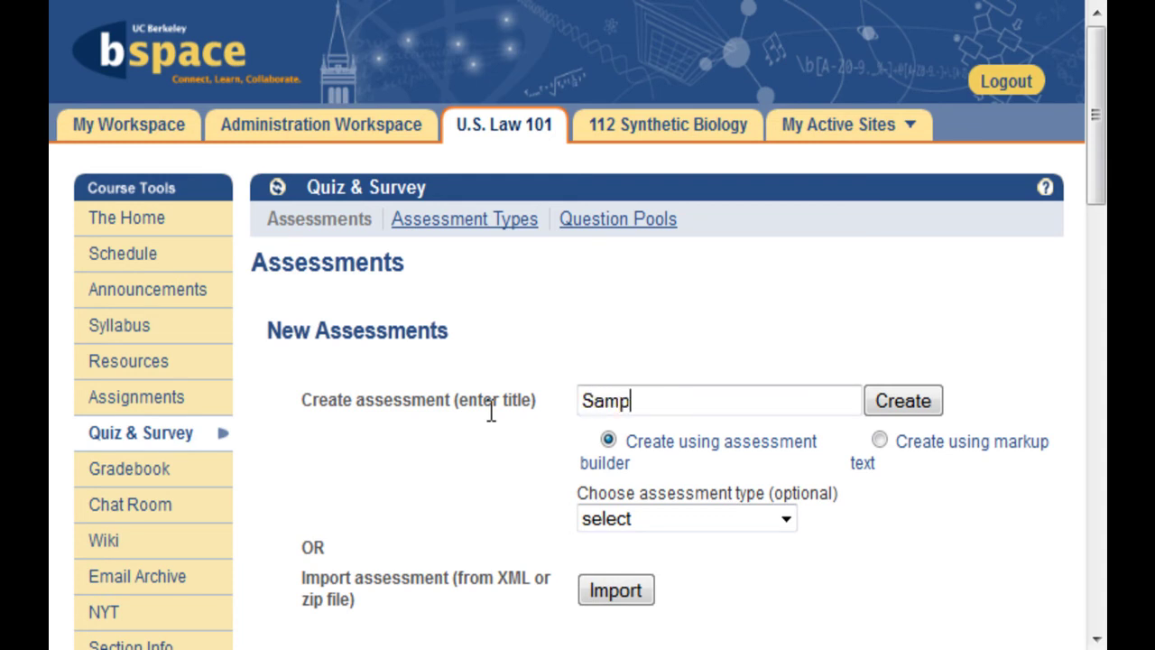
type("le Survey")
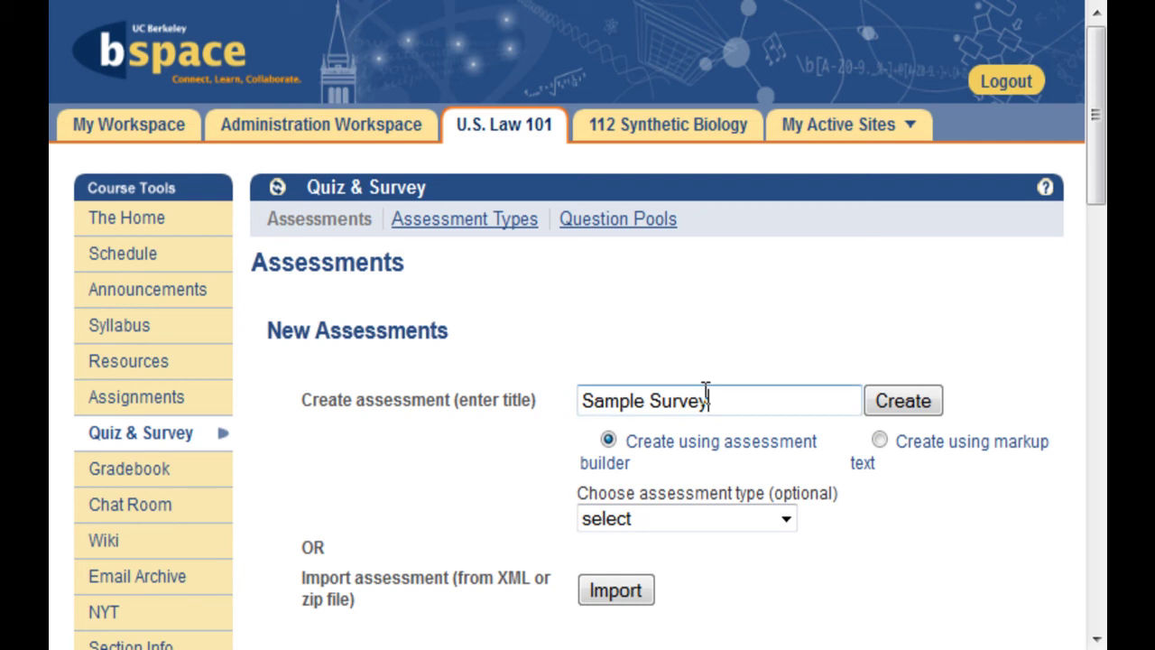
left_click(891, 399)
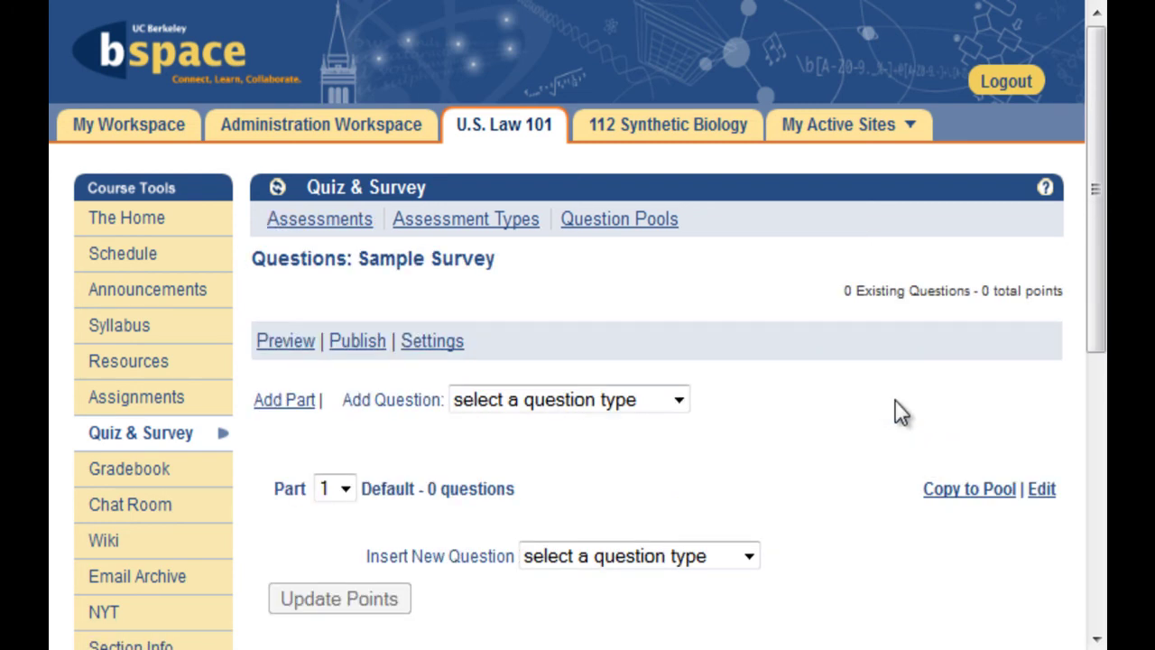
left_click(678, 400)
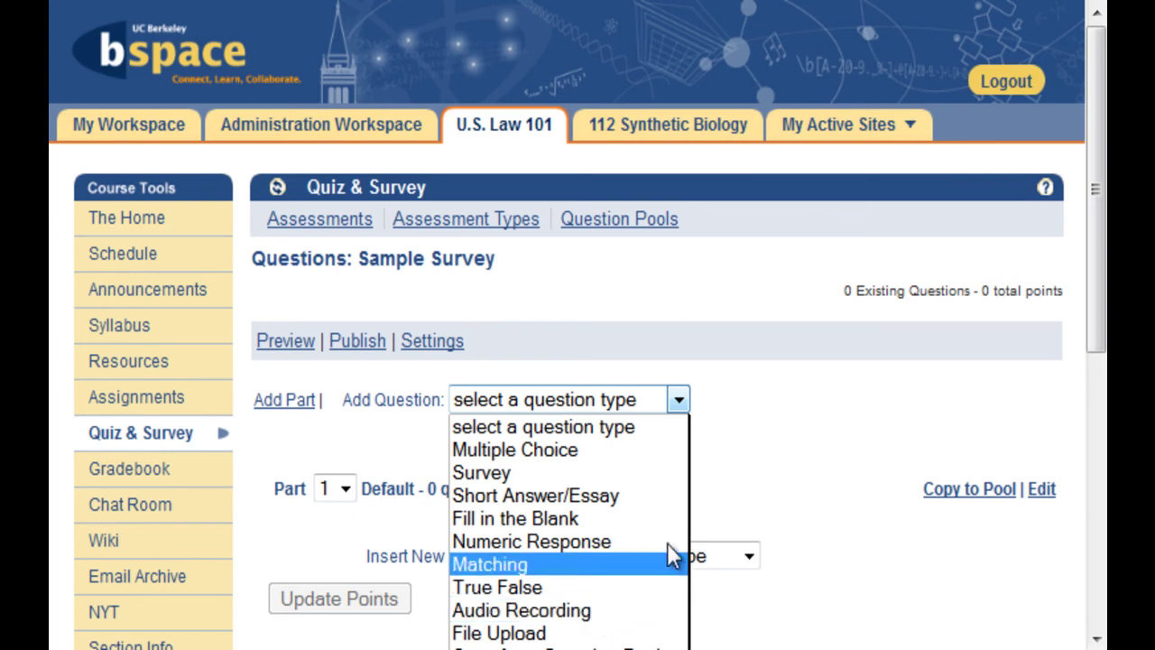
left_click(740, 472)
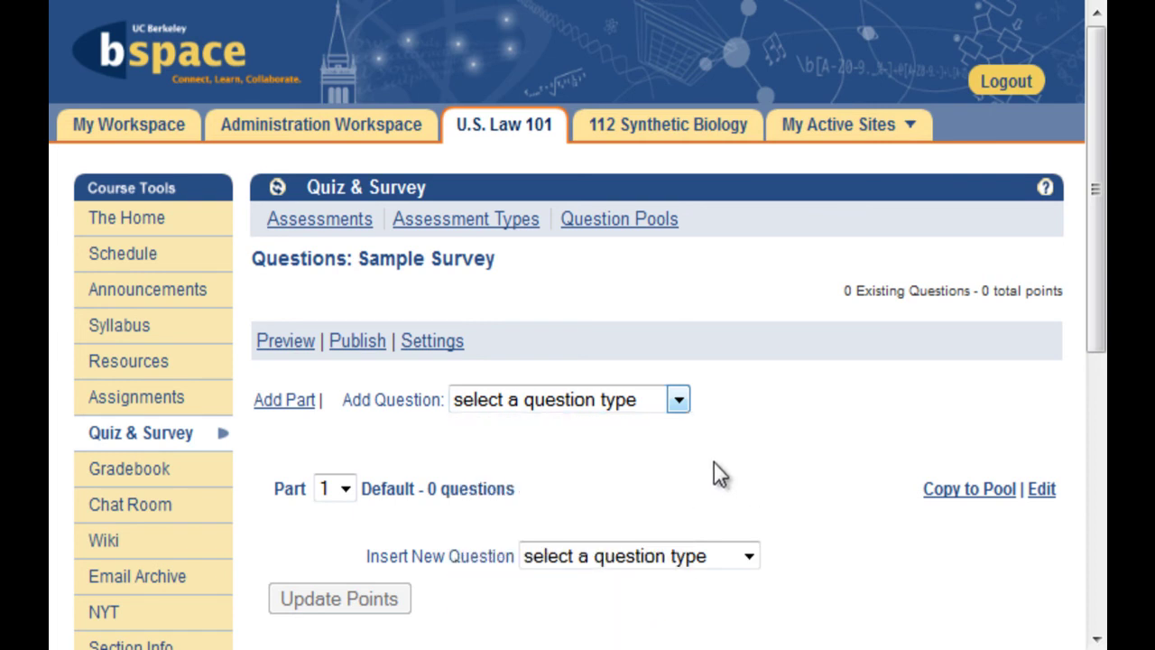
From Question Pools, start a new pool and scroll through its blank Add Pool form
left_click(626, 226)
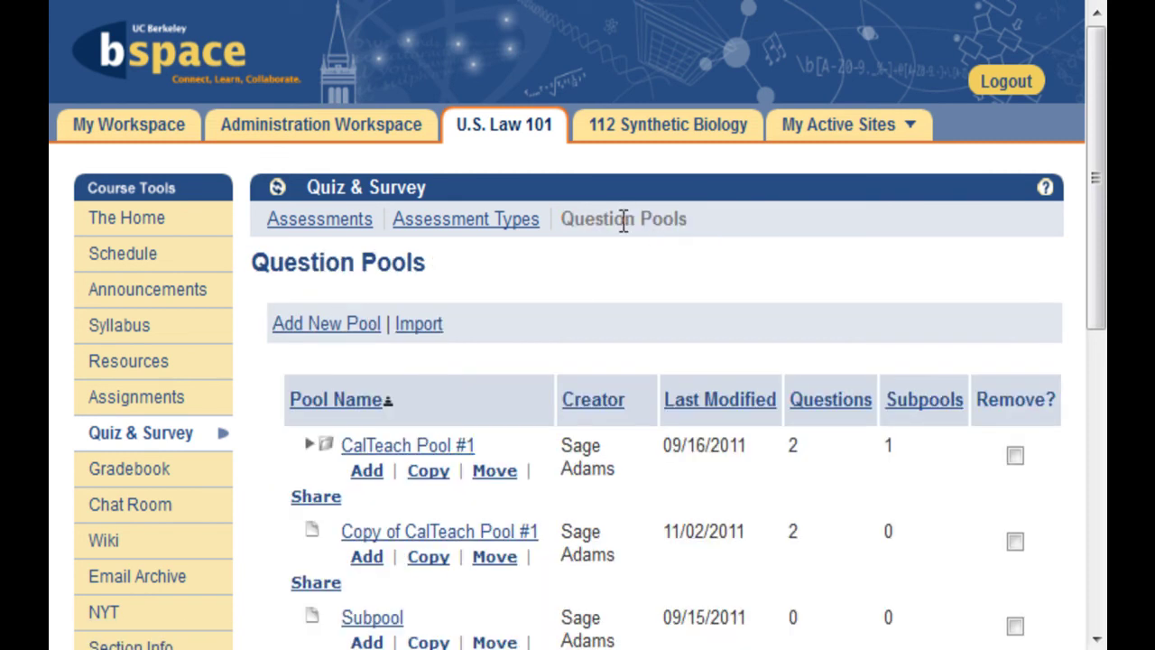
left_click(347, 328)
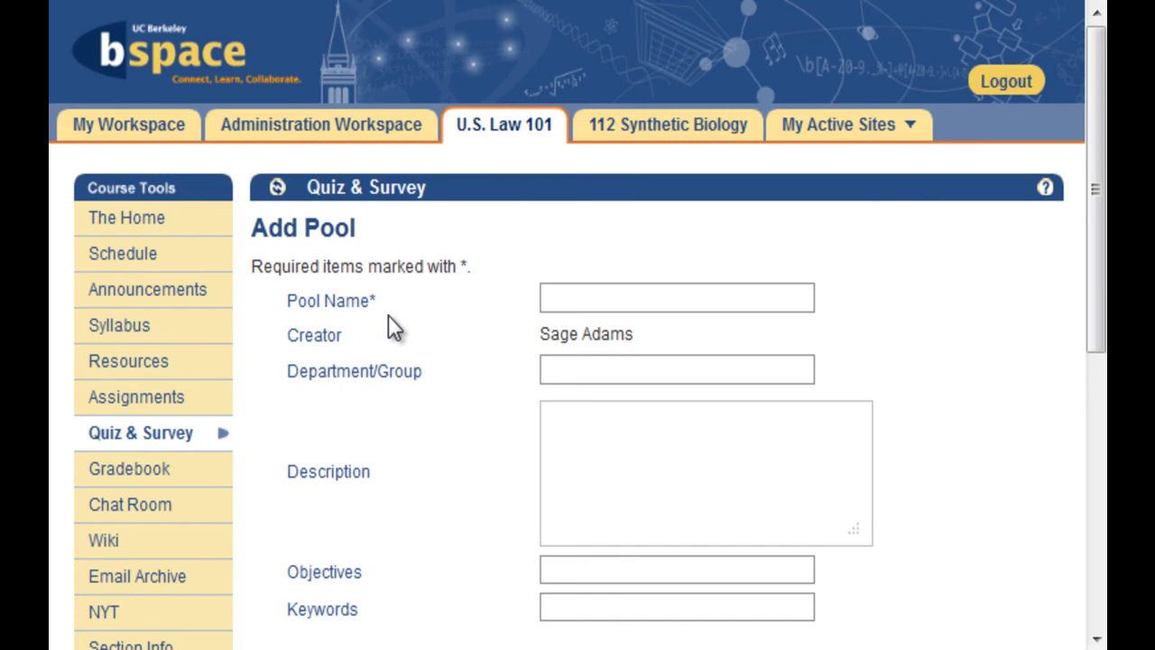
scroll(389, 316, "down", 3)
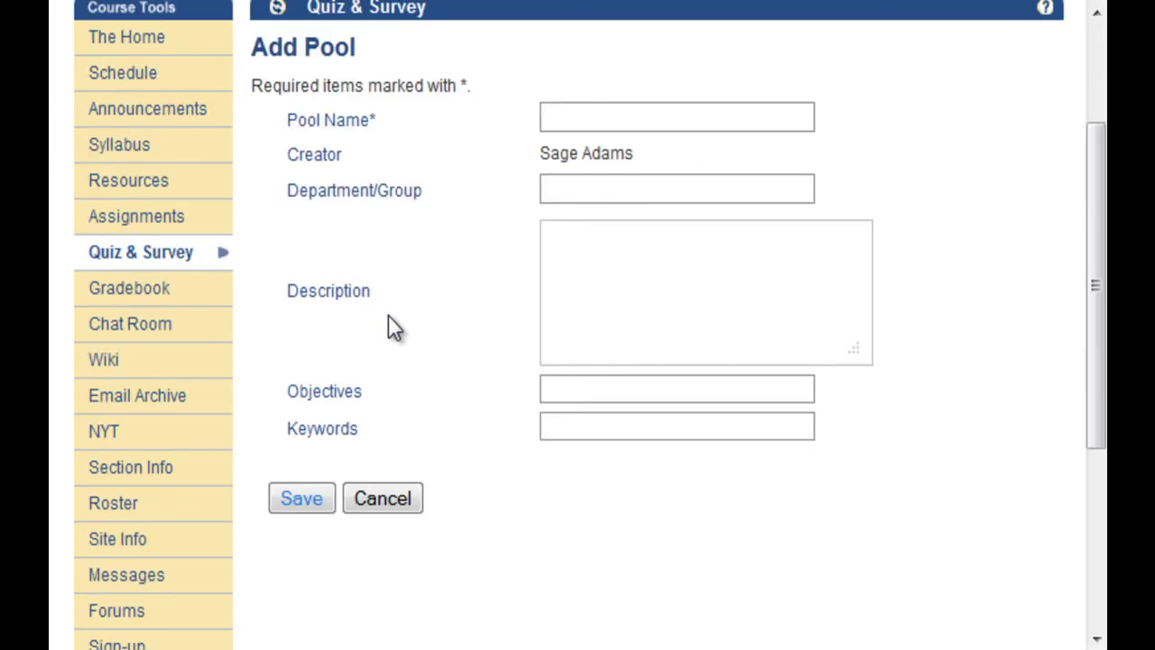
scroll(394, 328, "up", 3)
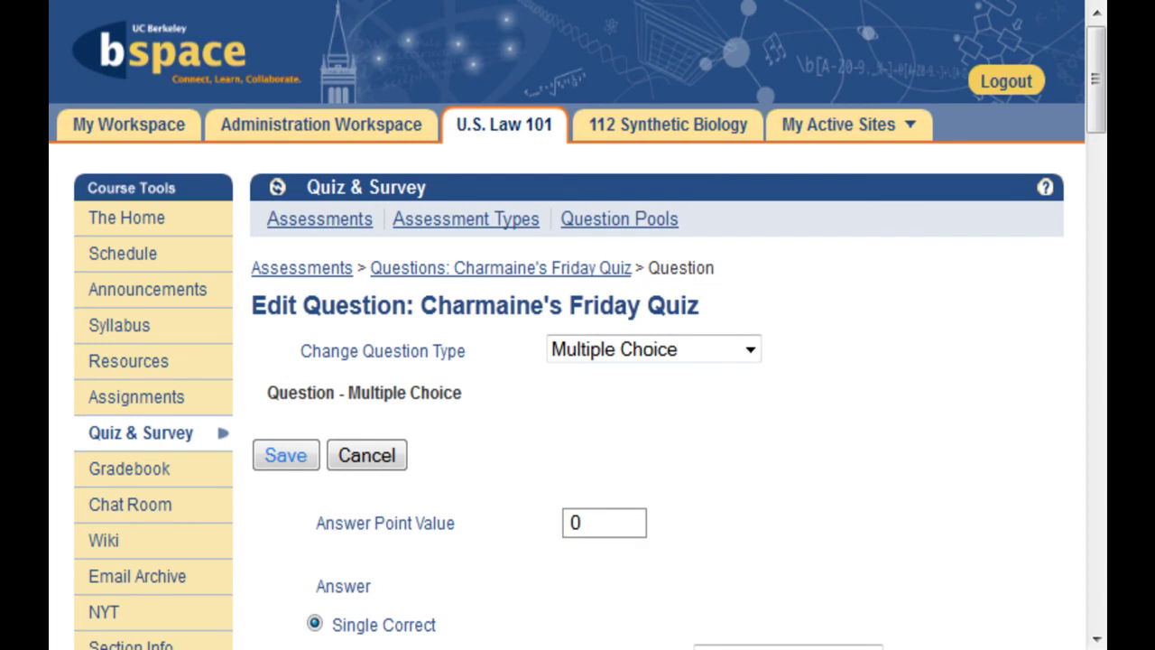
Show the rich-text editor for the question text
scroll(838, 461, "down", 6)
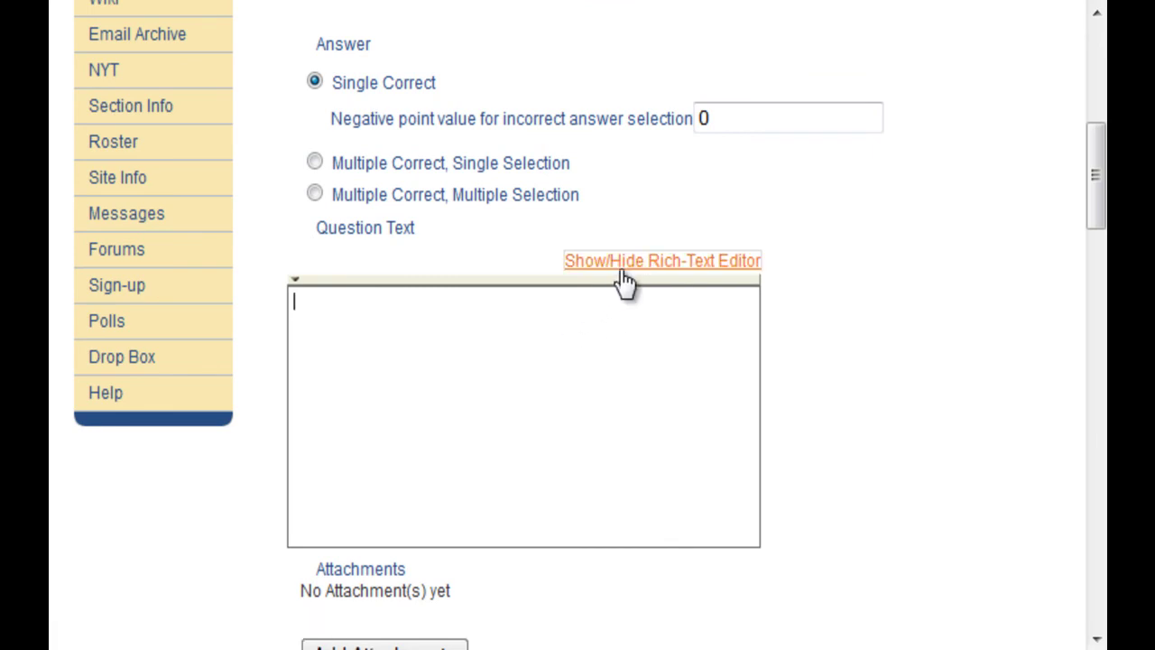
left_click(671, 260)
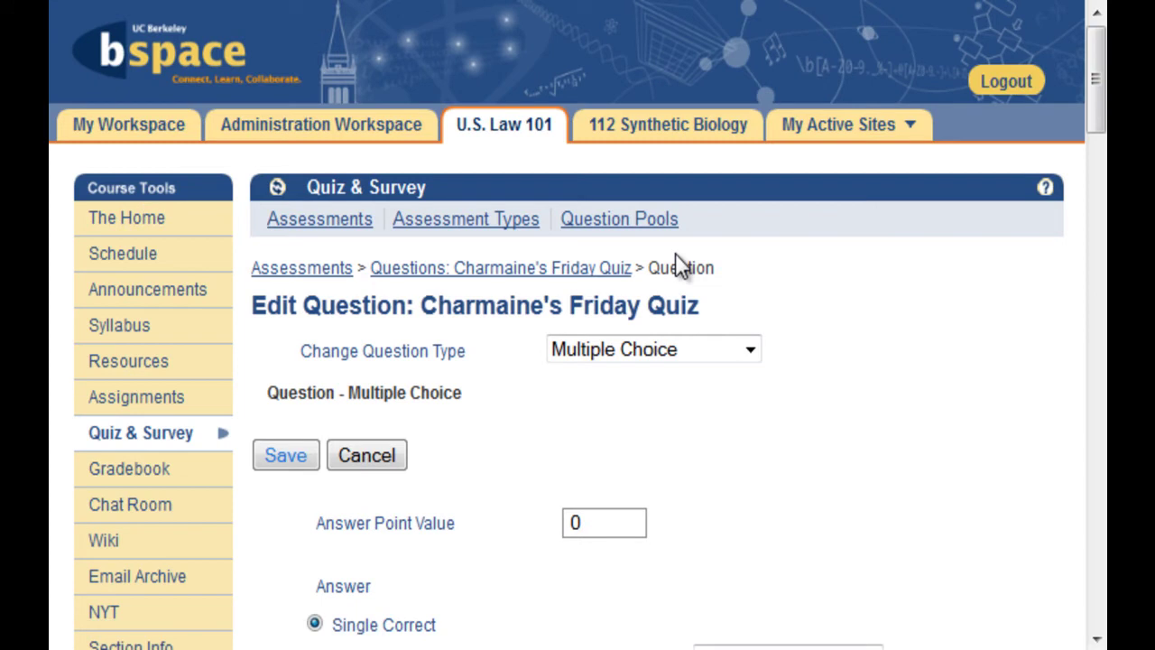
scroll(768, 274, "down", 8)
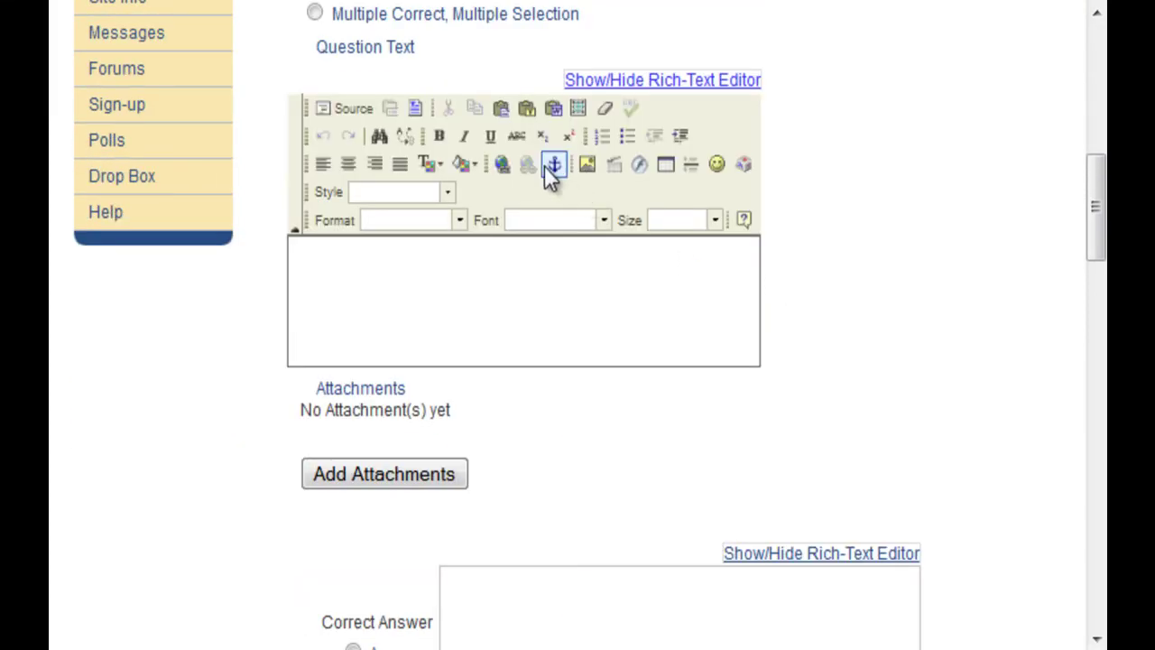
Open and cancel the Insert Movie and Insert Image dialogs, then return to the U.S. Law 101 Home page
left_click(613, 166)
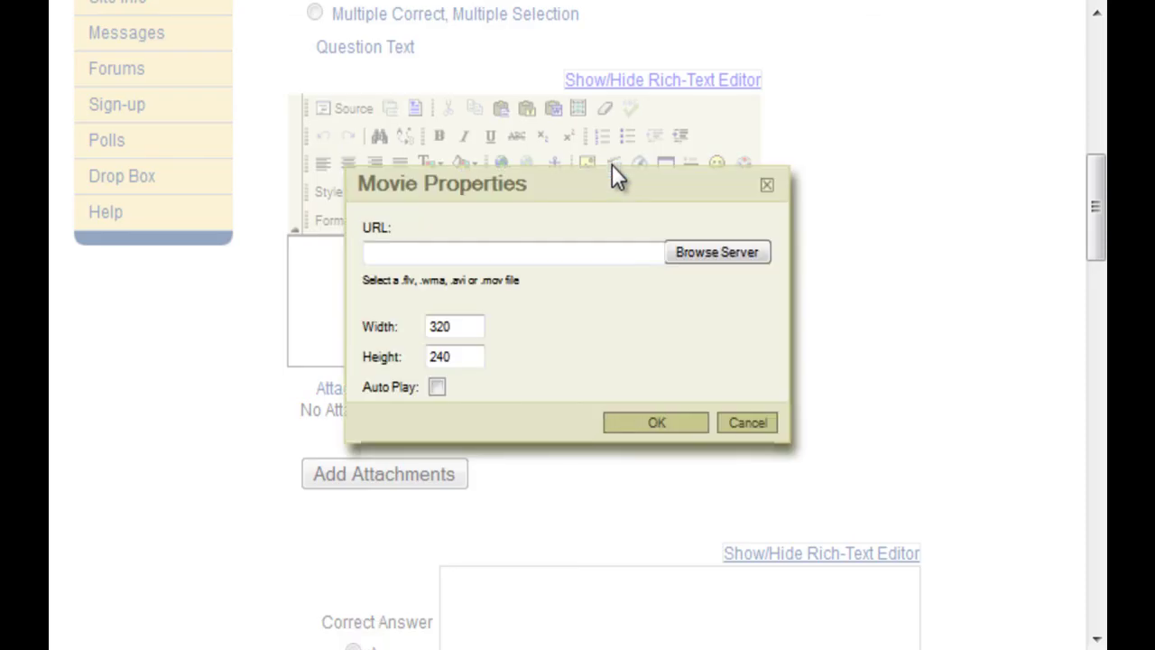
left_click(745, 422)
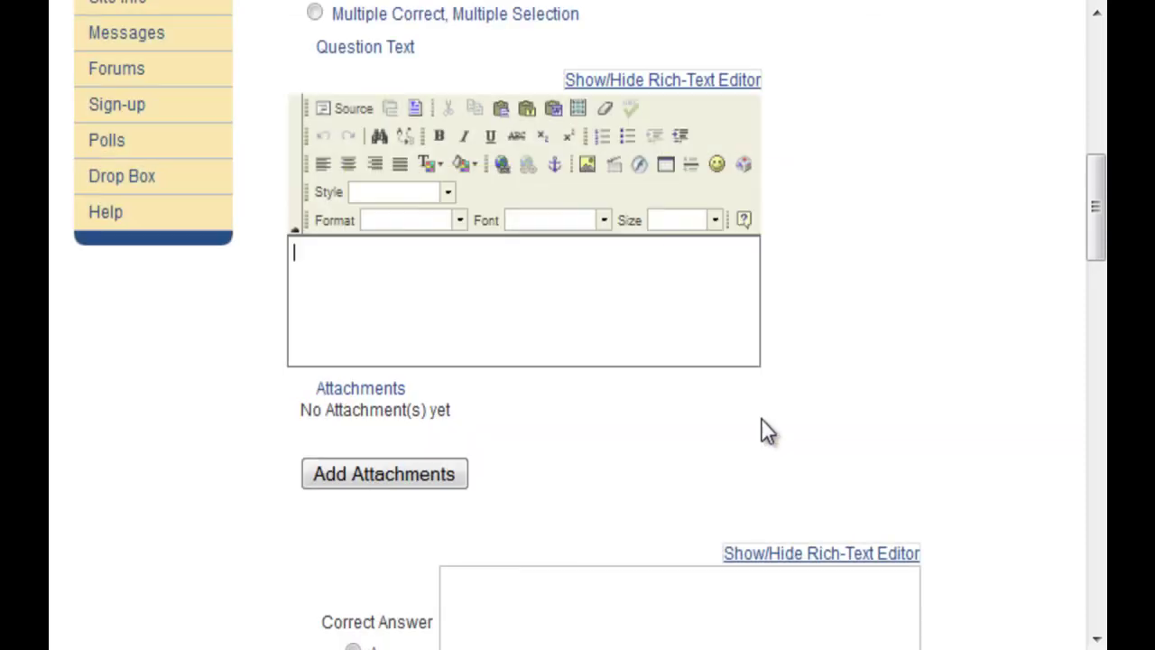
left_click(587, 163)
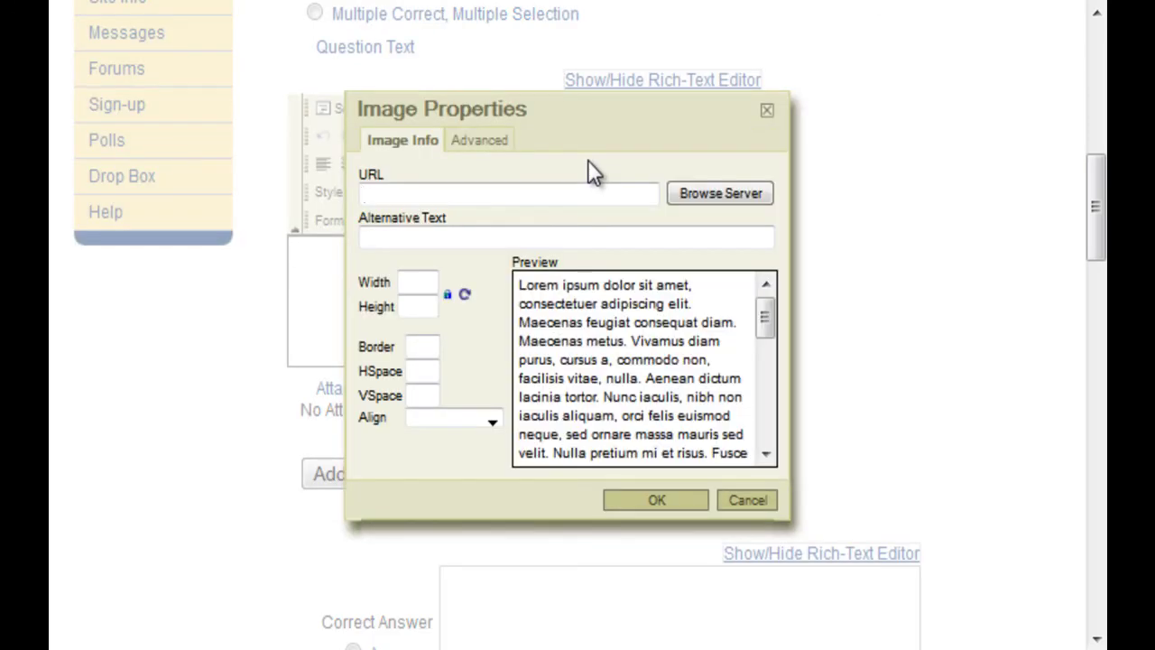
left_click(752, 498)
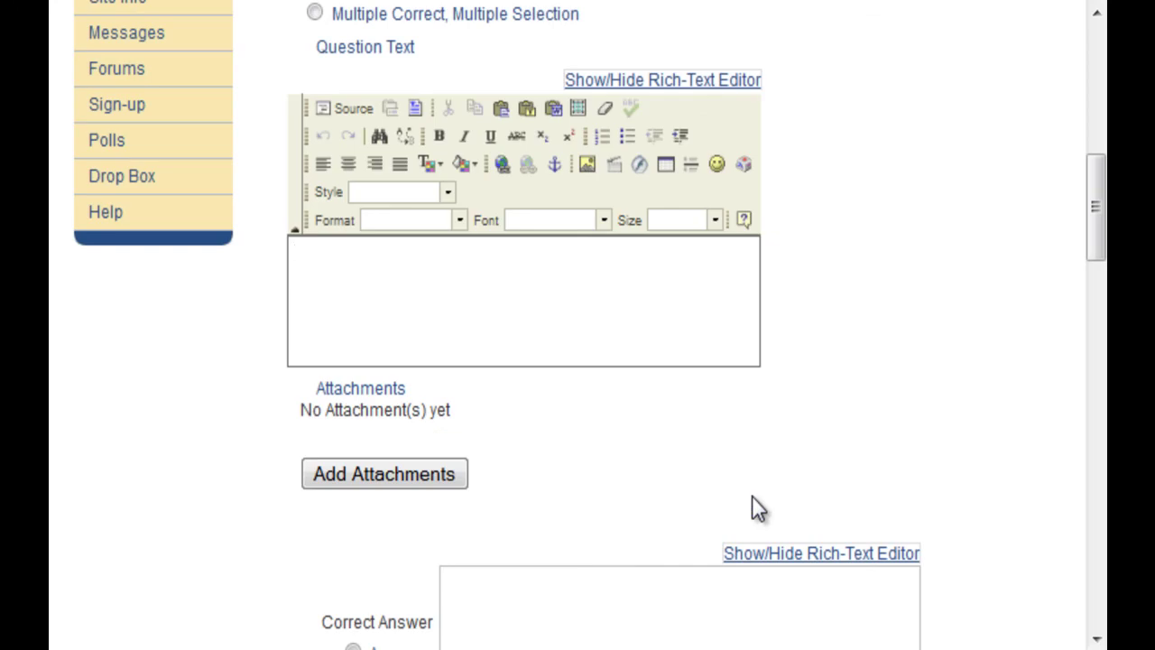
scroll(800, 403, "up", 7)
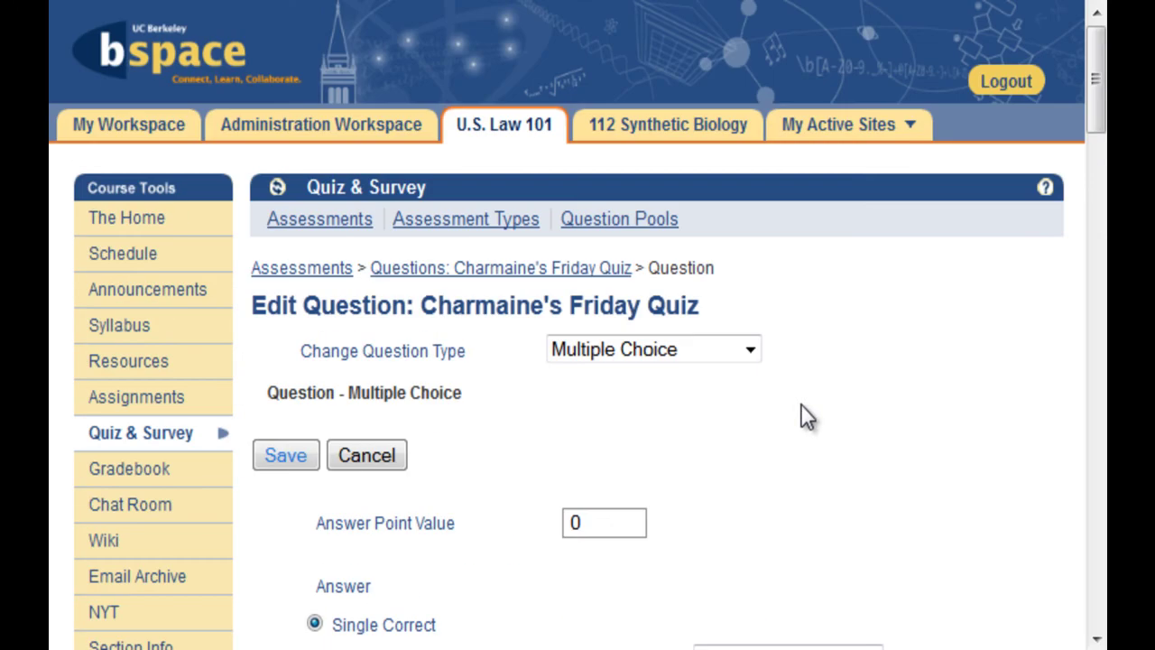
left_click(155, 217)
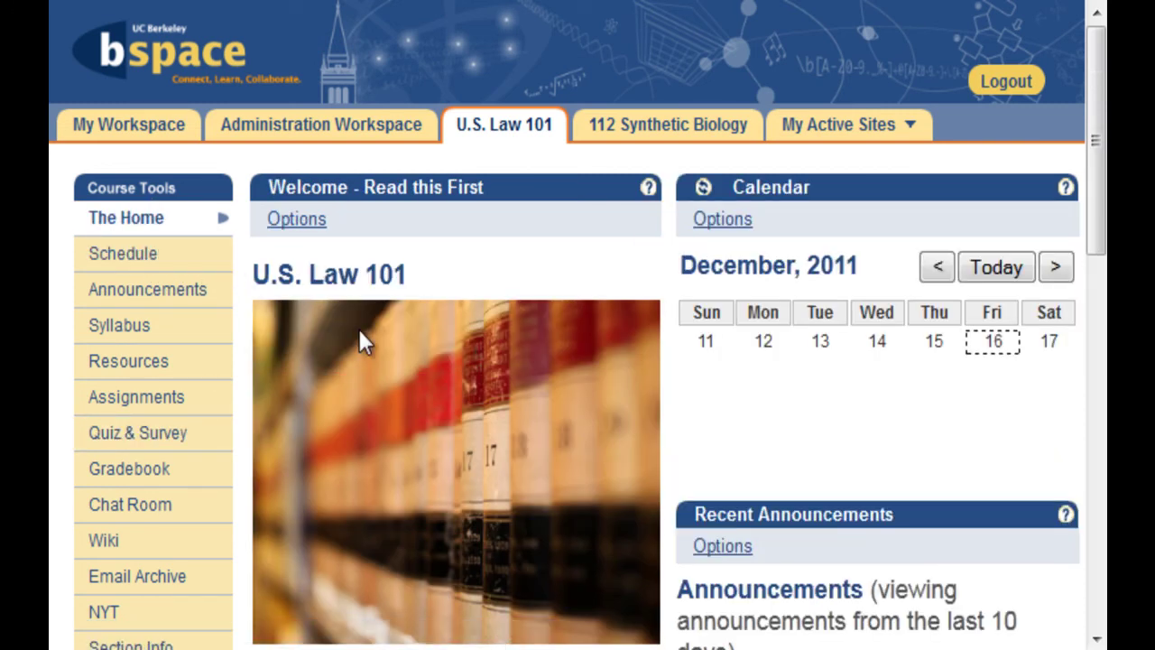
scroll(359, 338, "down", 3)
left_click(178, 370)
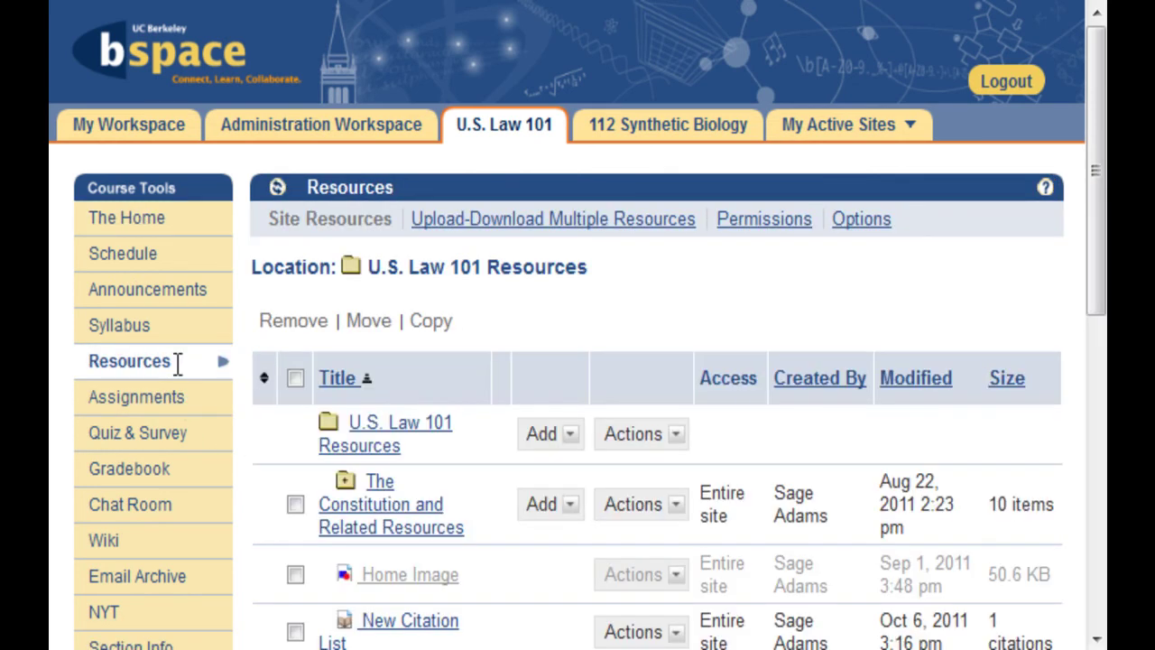
left_click(566, 439)
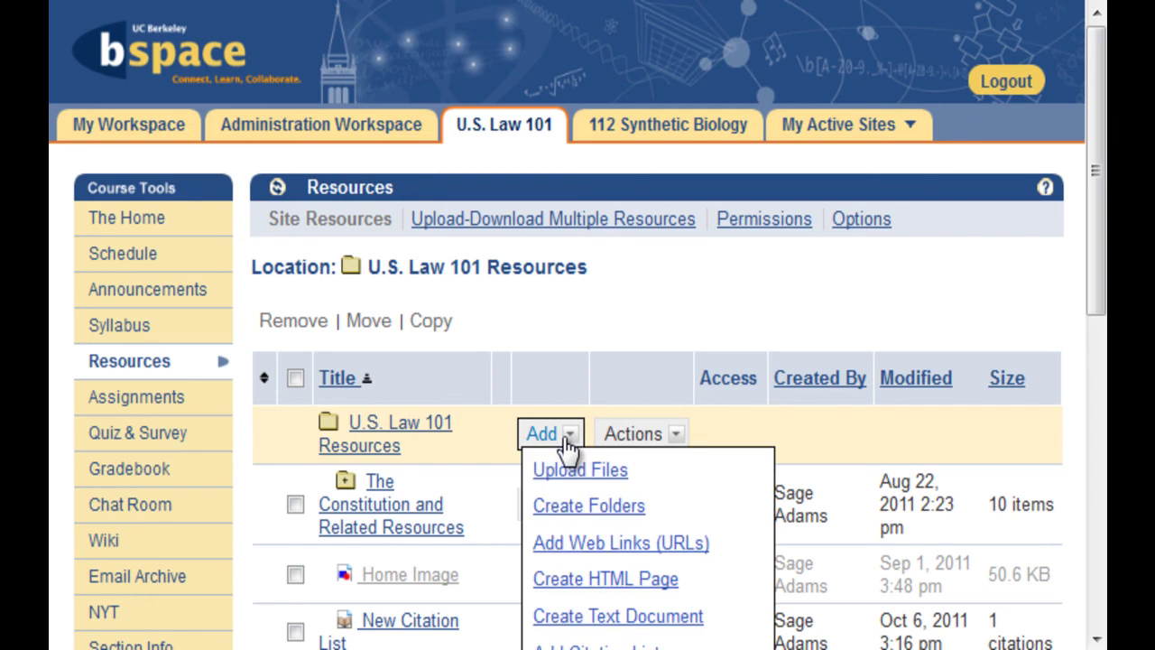
scroll(566, 442, "down", 3)
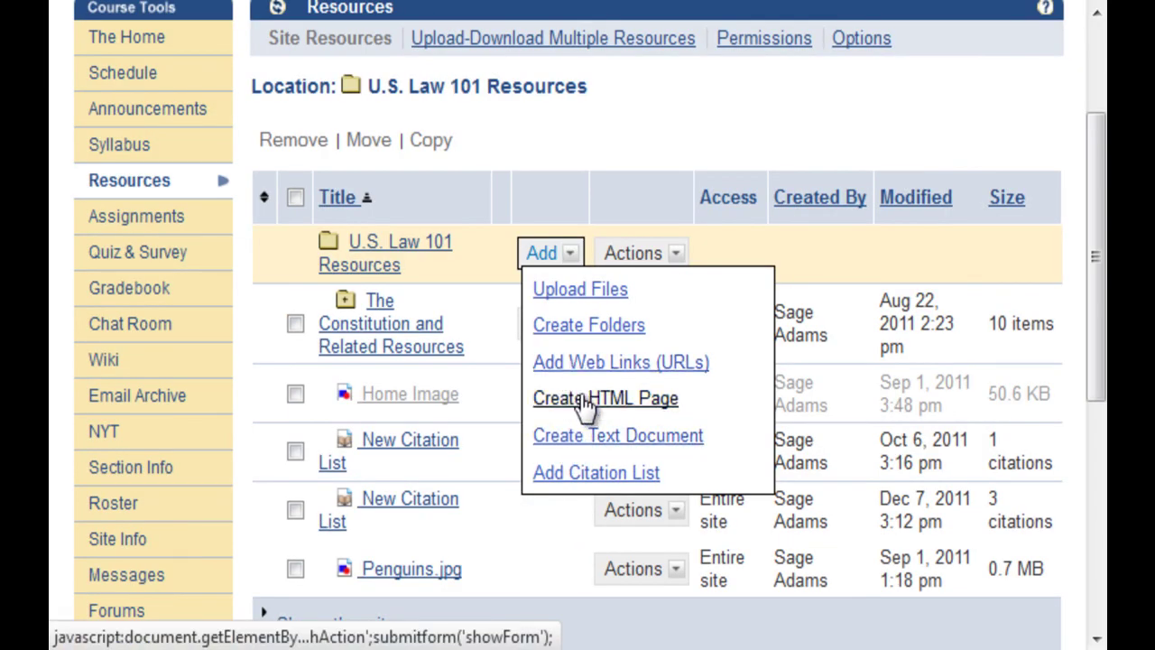
left_click(599, 293)
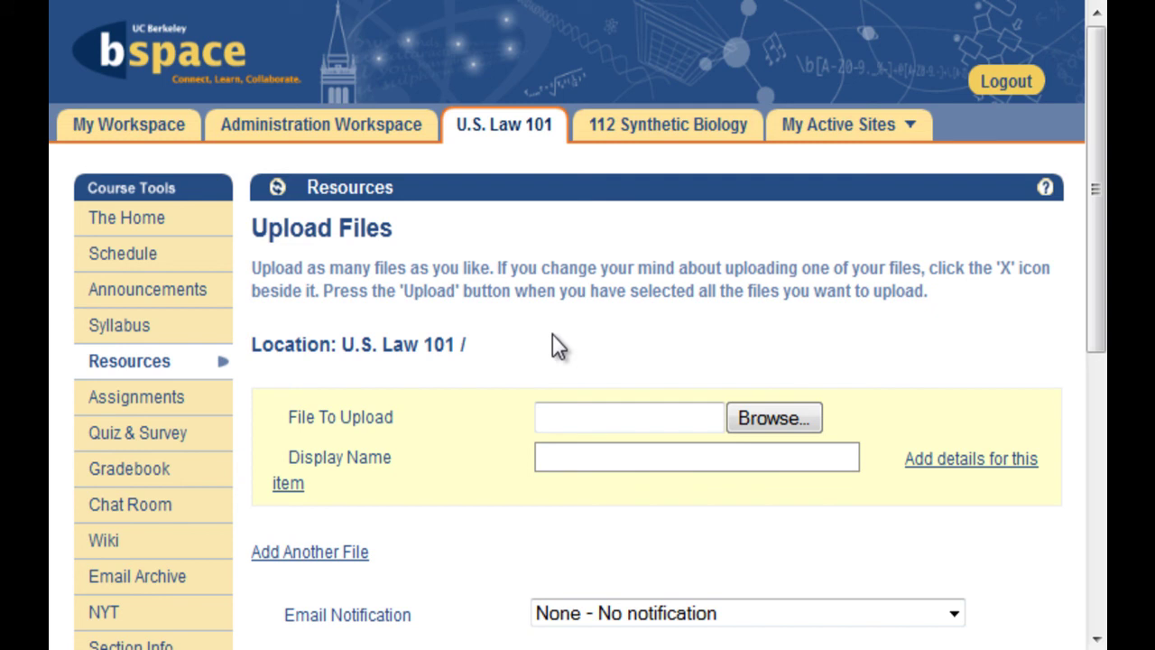
left_click(278, 189)
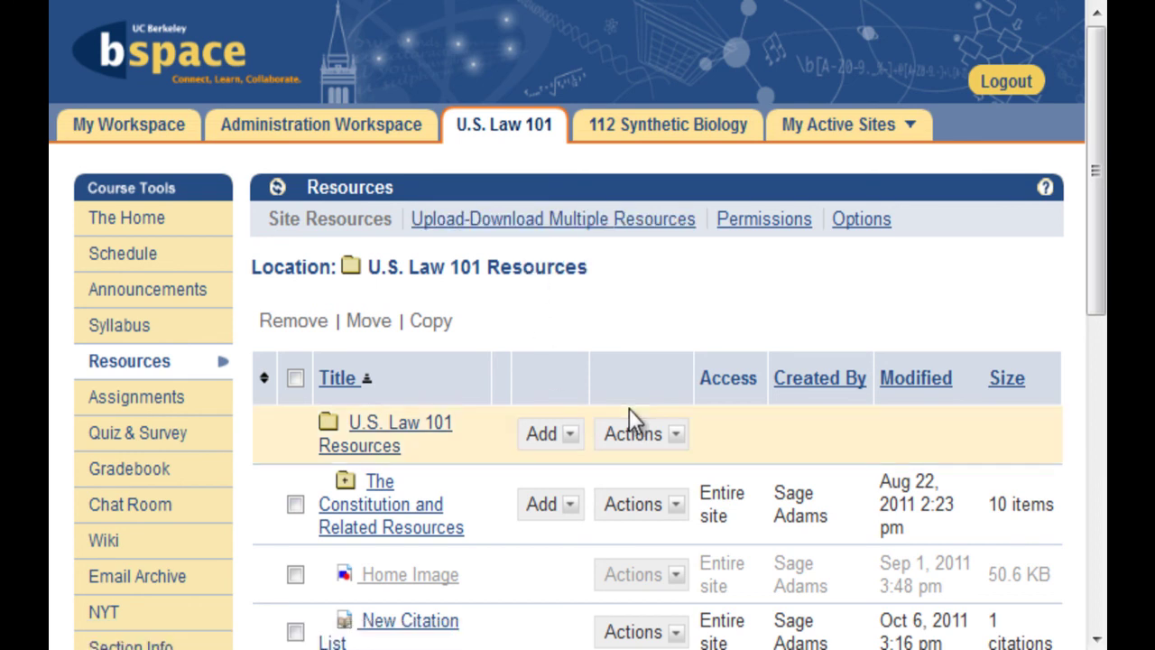
left_click(679, 435)
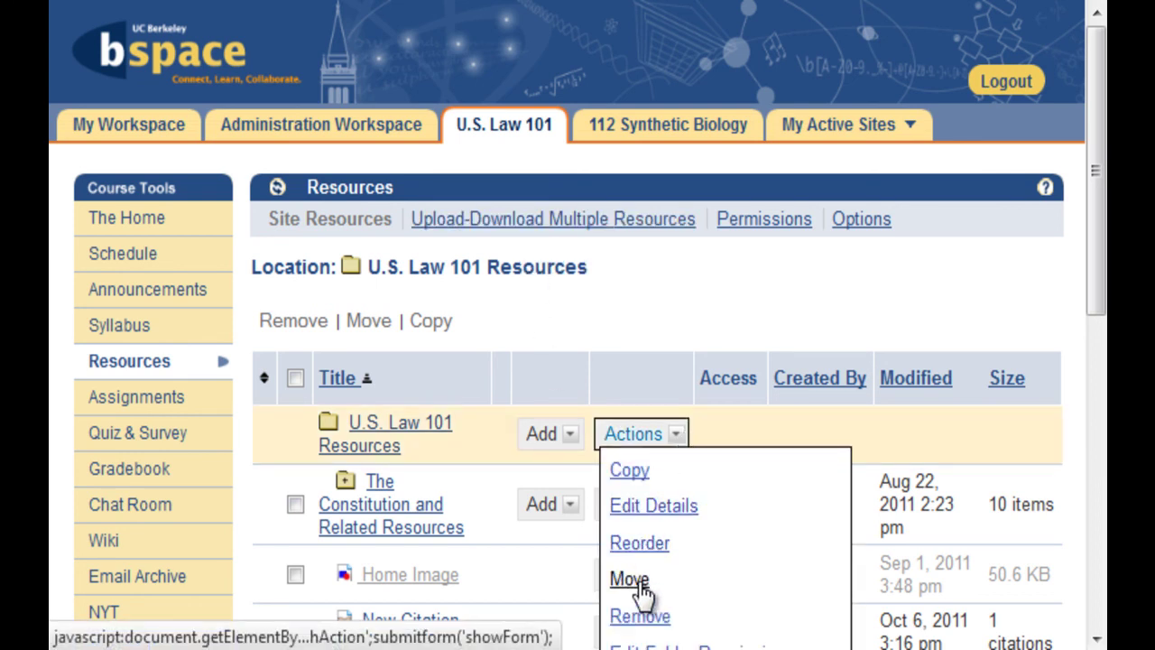
left_click(629, 330)
scroll(629, 330, "down", 2)
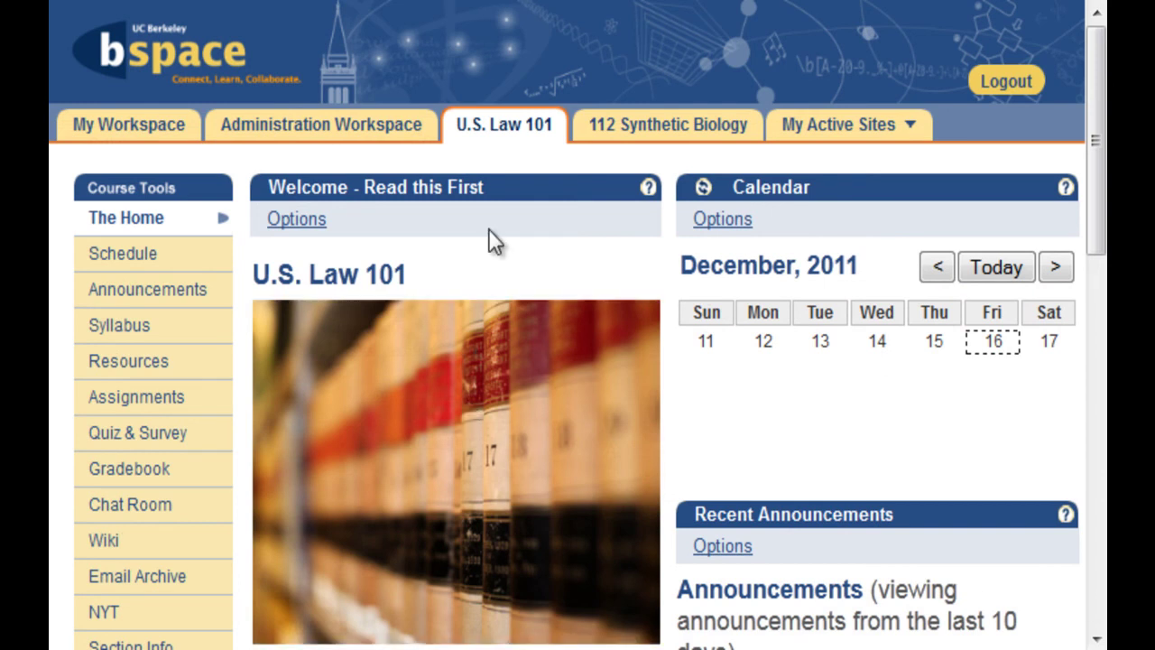
Start a new meeting in the Sign-up tool and place the cursor in its blank Title field
scroll(490, 240, "down", 6)
left_click(171, 288)
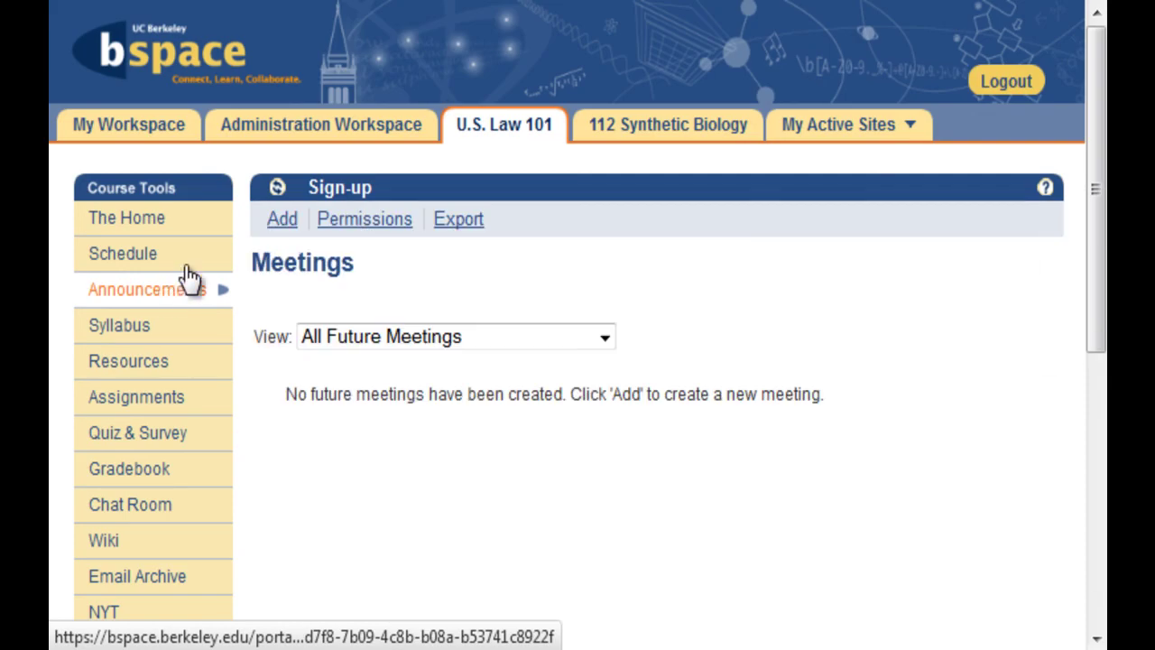
left_click(287, 221)
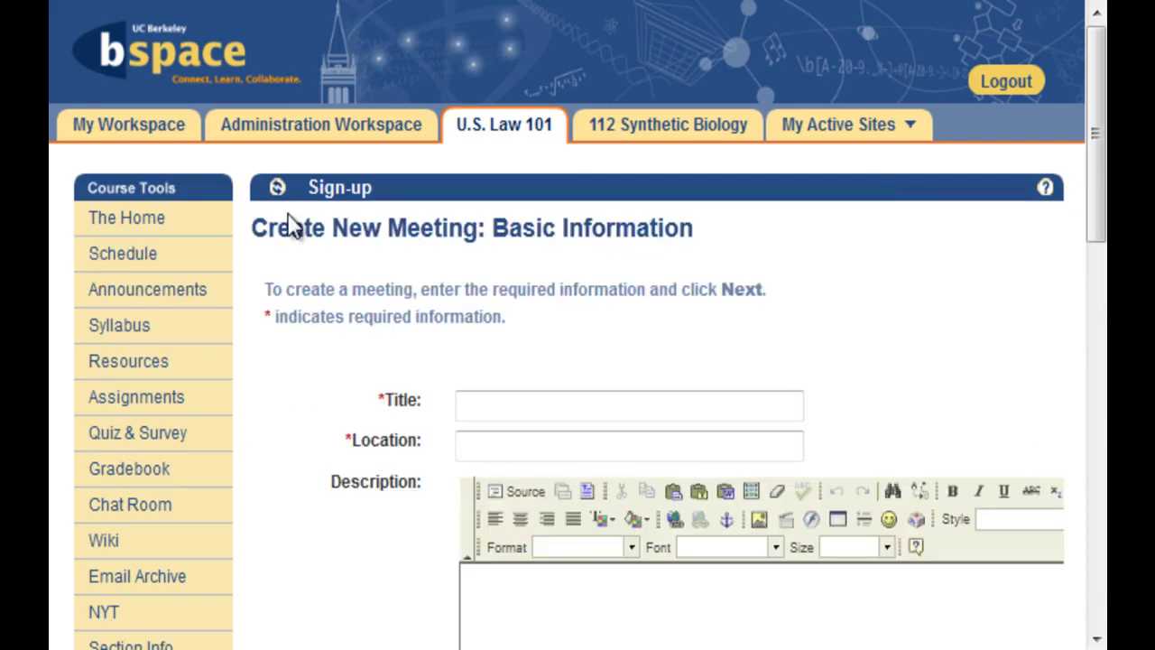
left_click(489, 415)
scroll(490, 424, "down", 3)
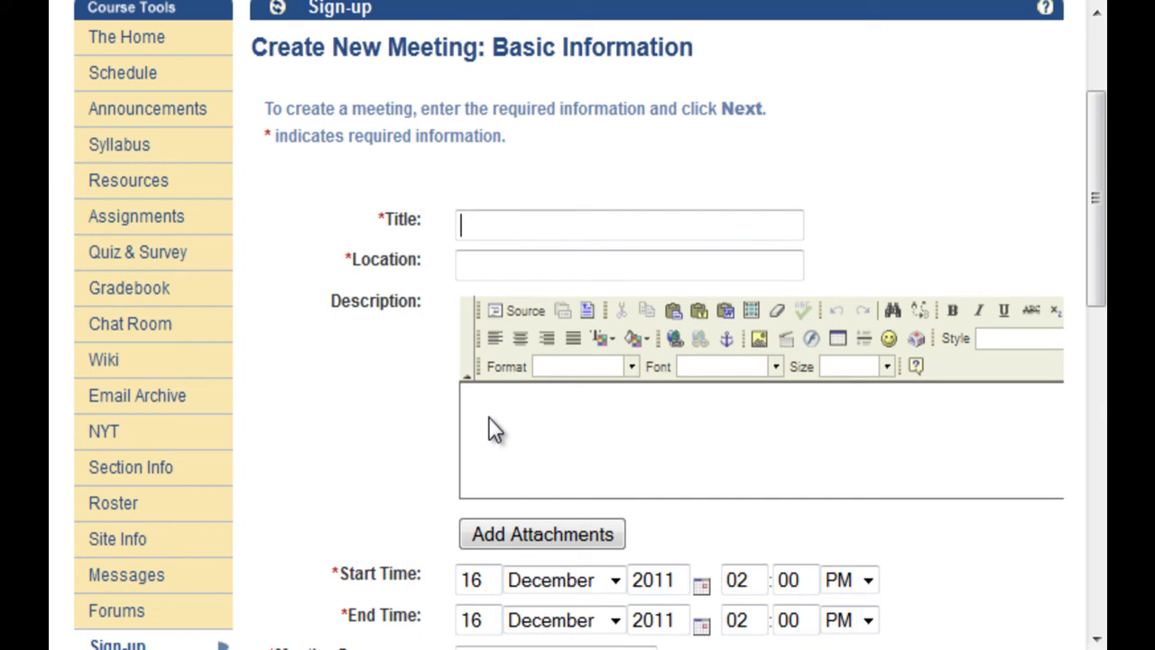